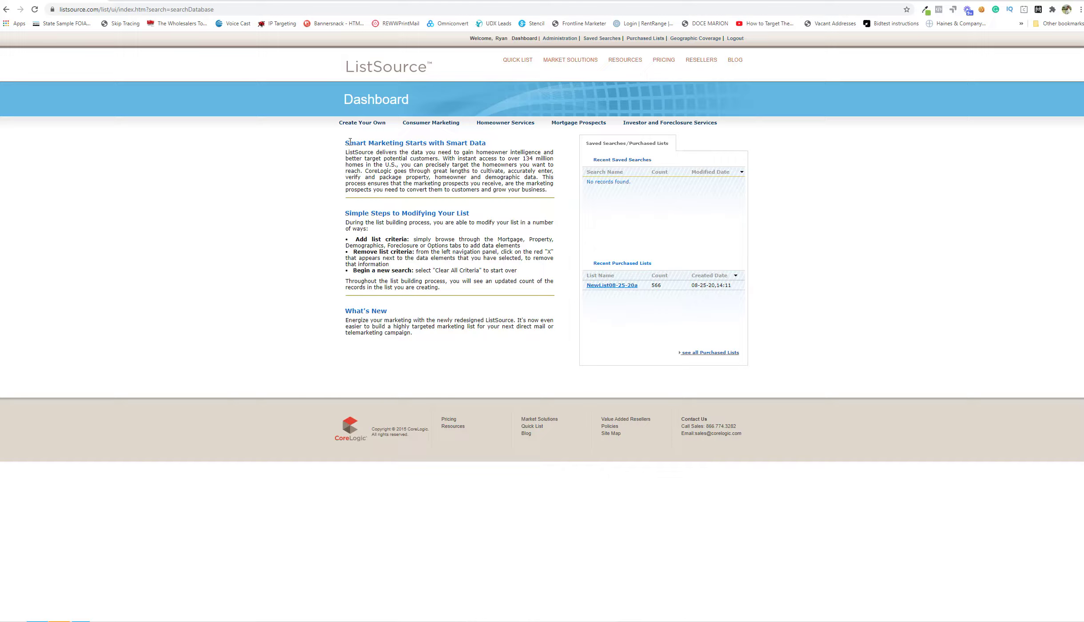
Start a Create Your Own list and set its geography criterion to City within the state of Indiana.
{"action": "left_click", "coordinate": [365, 125]}
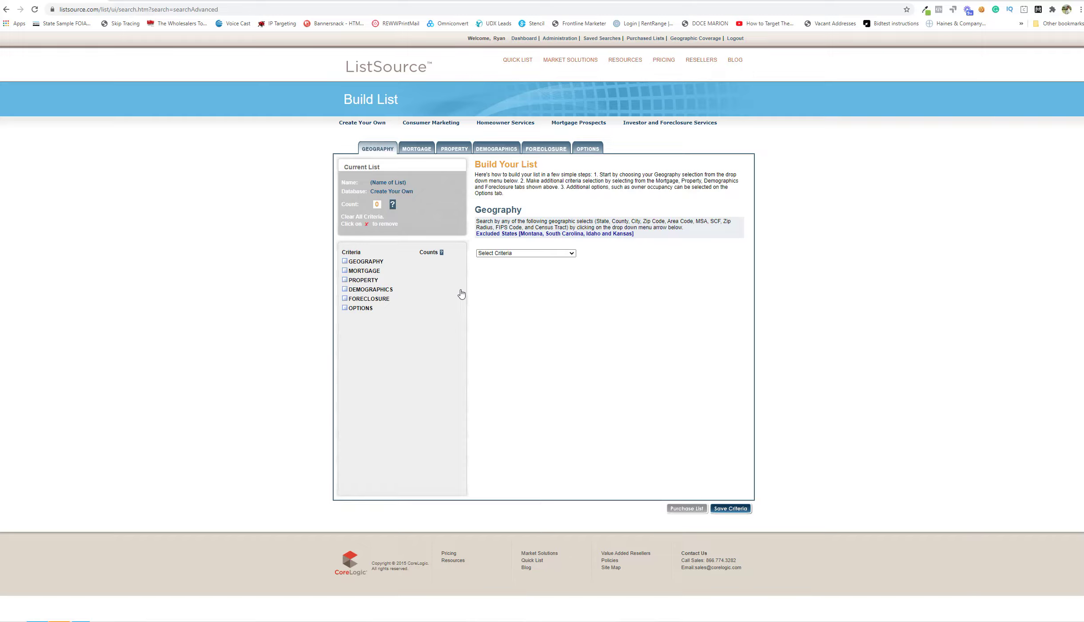
{"action": "left_click", "coordinate": [521, 254]}
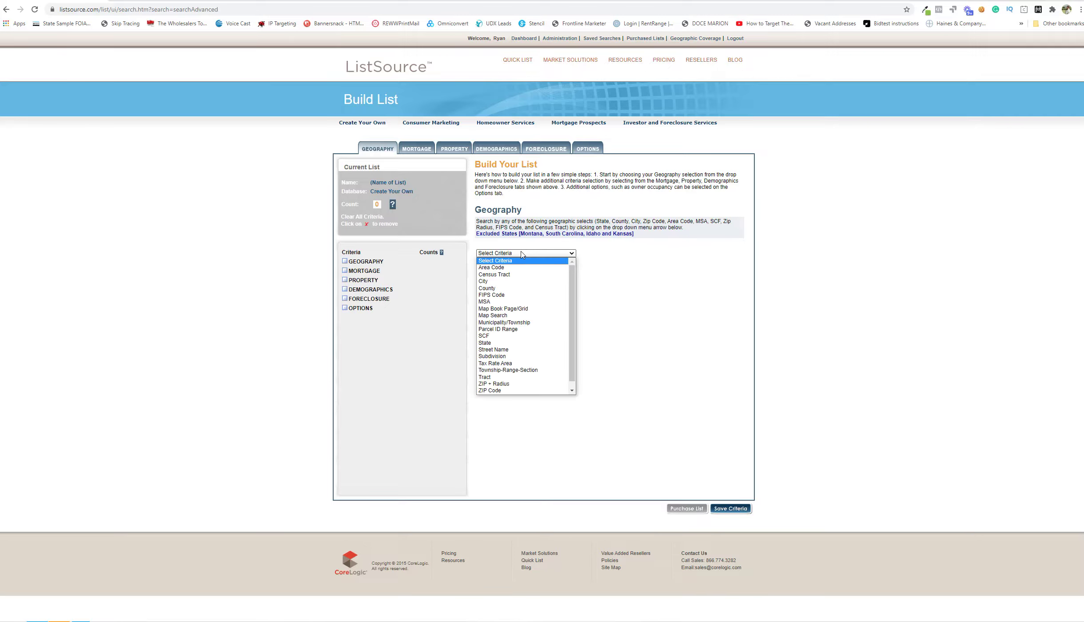
{"action": "left_click", "coordinate": [504, 281]}
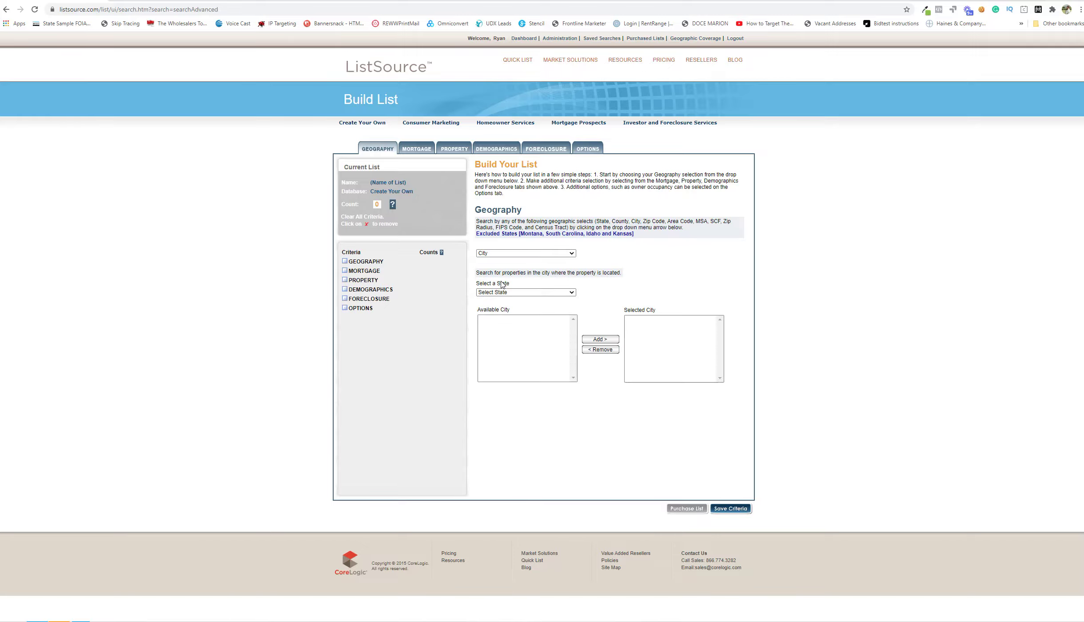
{"action": "left_click", "coordinate": [510, 292]}
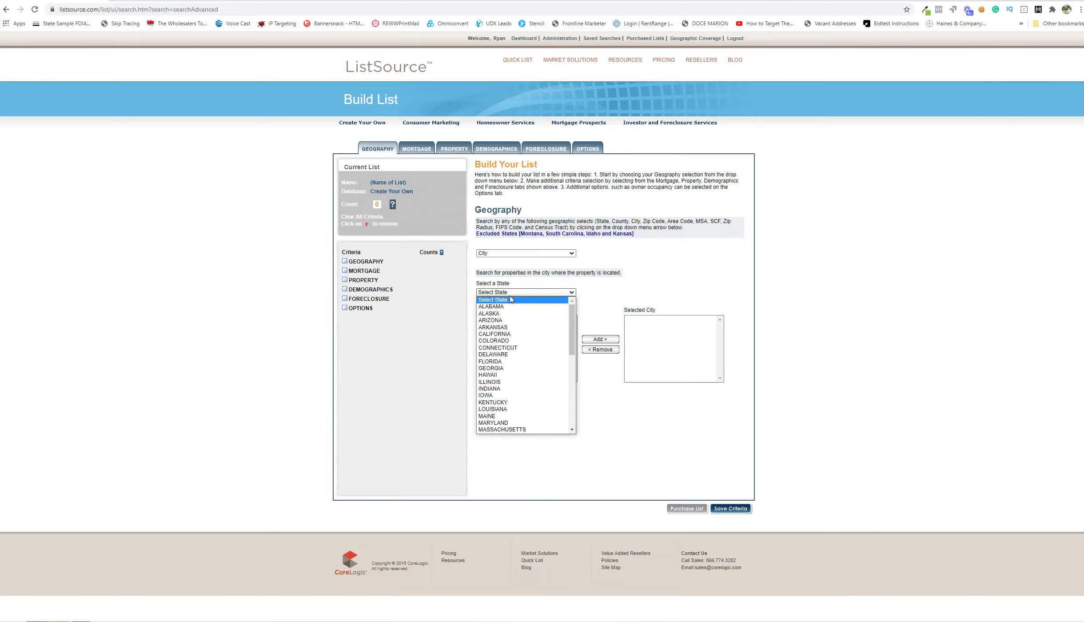
{"action": "left_click", "coordinate": [510, 389]}
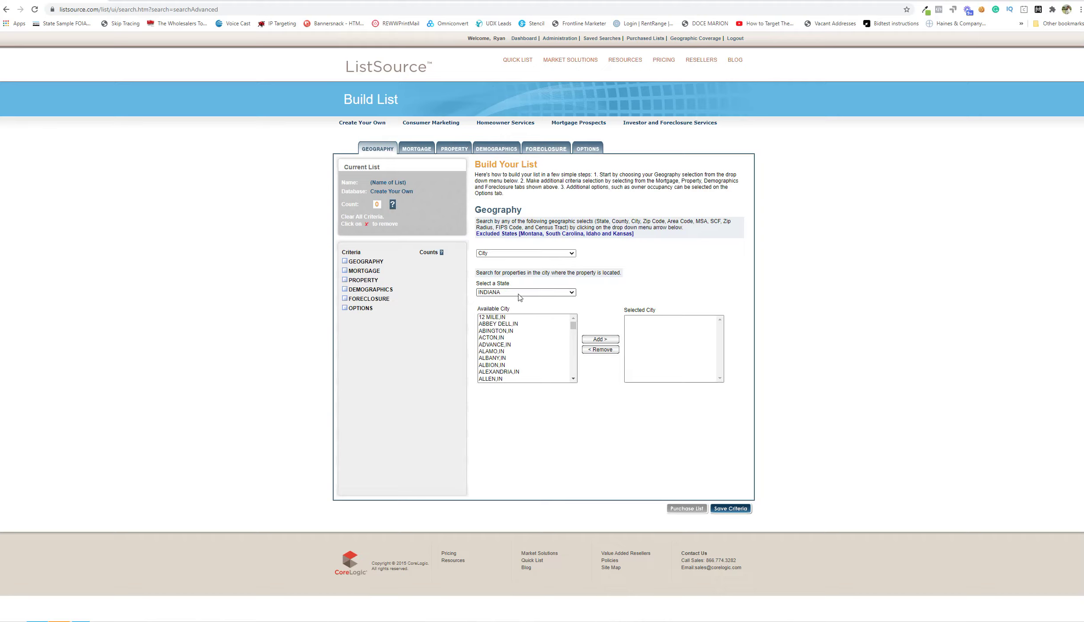
Add Indianapolis, IN to the selected cities.
{"action": "left_click_drag", "start_coordinate": [573, 326], "coordinate": [573, 339]}
{"action": "left_click", "coordinate": [574, 378]}
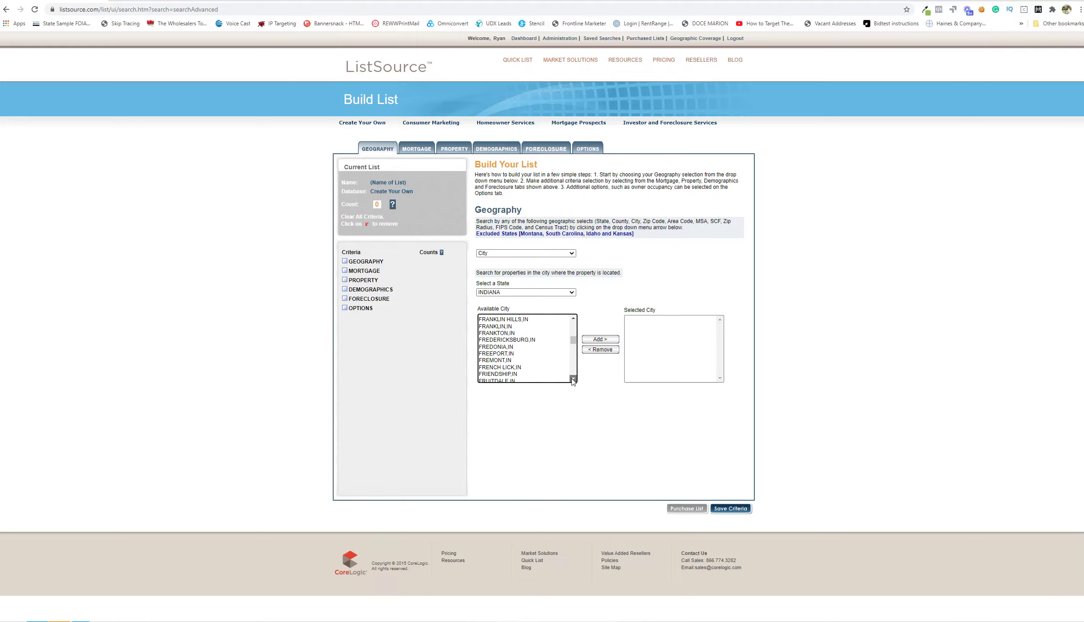
{"action": "left_click_drag", "start_coordinate": [574, 340], "coordinate": [575, 344]}
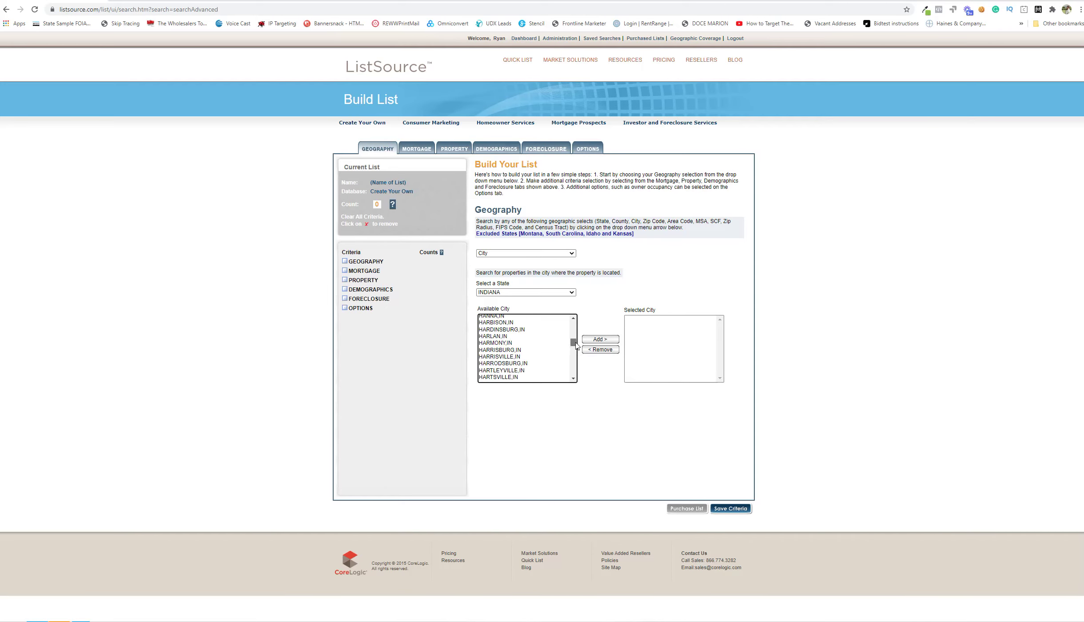
{"action": "left_click", "coordinate": [573, 379]}
{"action": "left_click", "coordinate": [574, 379]}
{"action": "left_click", "coordinate": [573, 378]}
{"action": "left_click", "coordinate": [574, 378]}
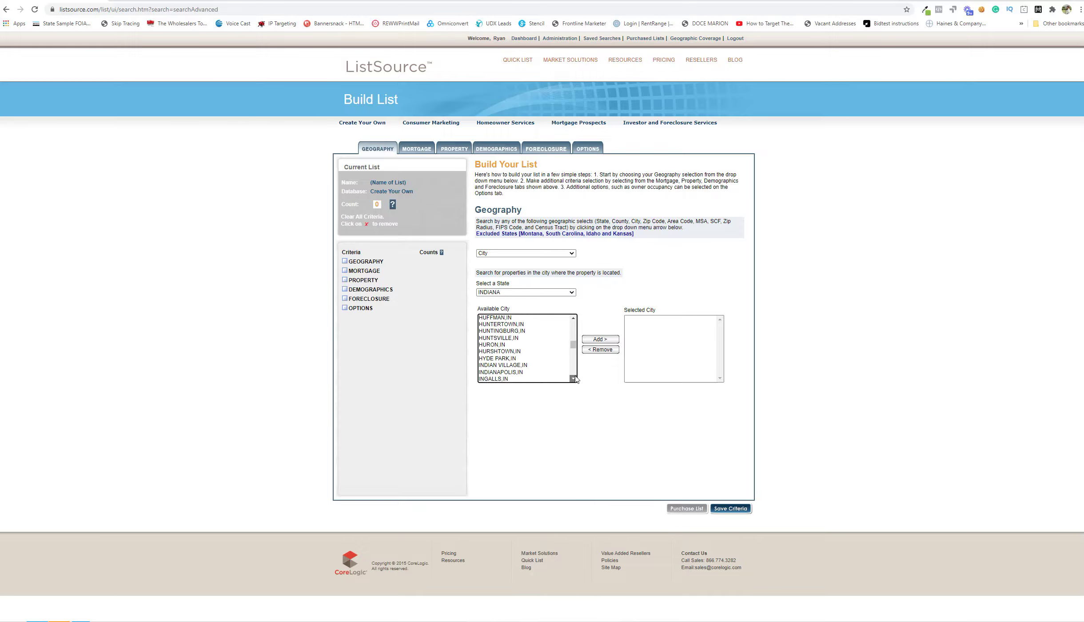
{"action": "left_click", "coordinate": [526, 338]}
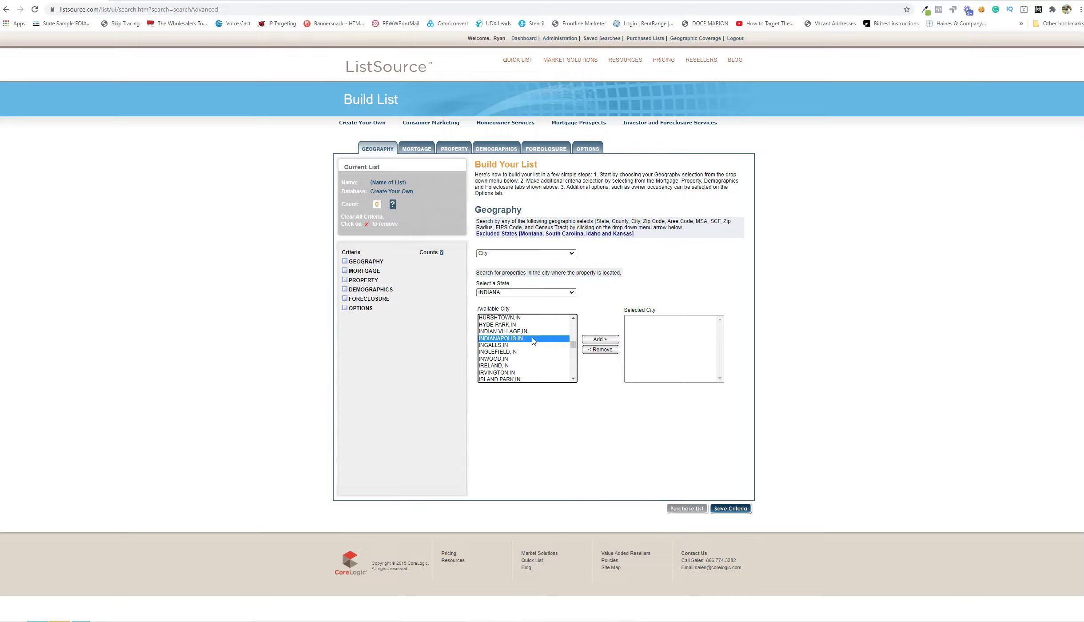
{"action": "left_click", "coordinate": [597, 340]}
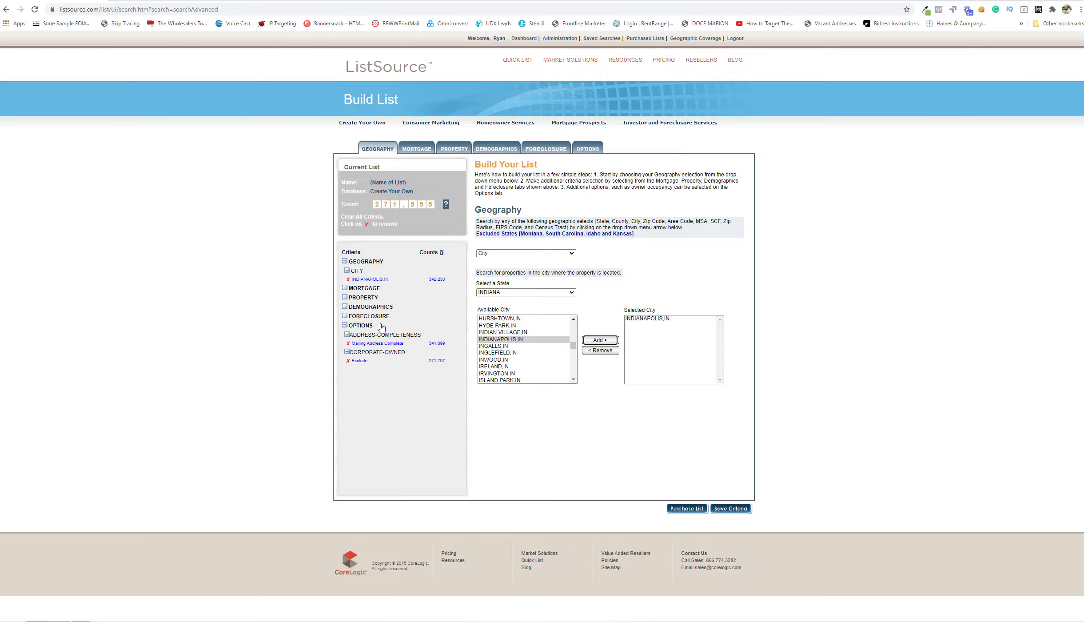
Choose Property Type as the property criterion for the list.
{"action": "left_click", "coordinate": [448, 151]}
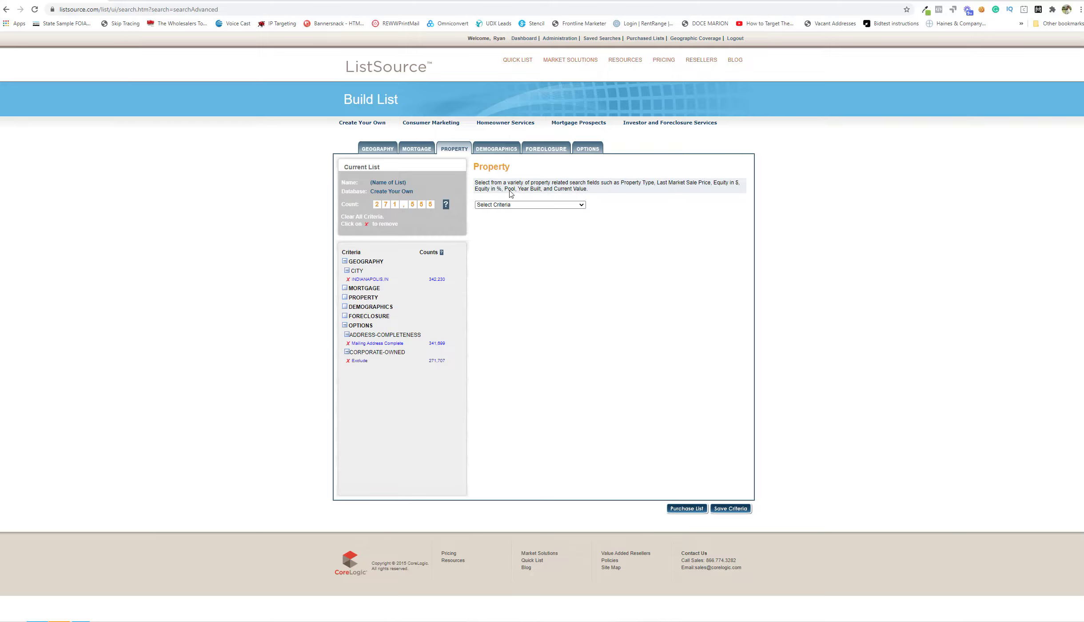
{"action": "left_click", "coordinate": [527, 205]}
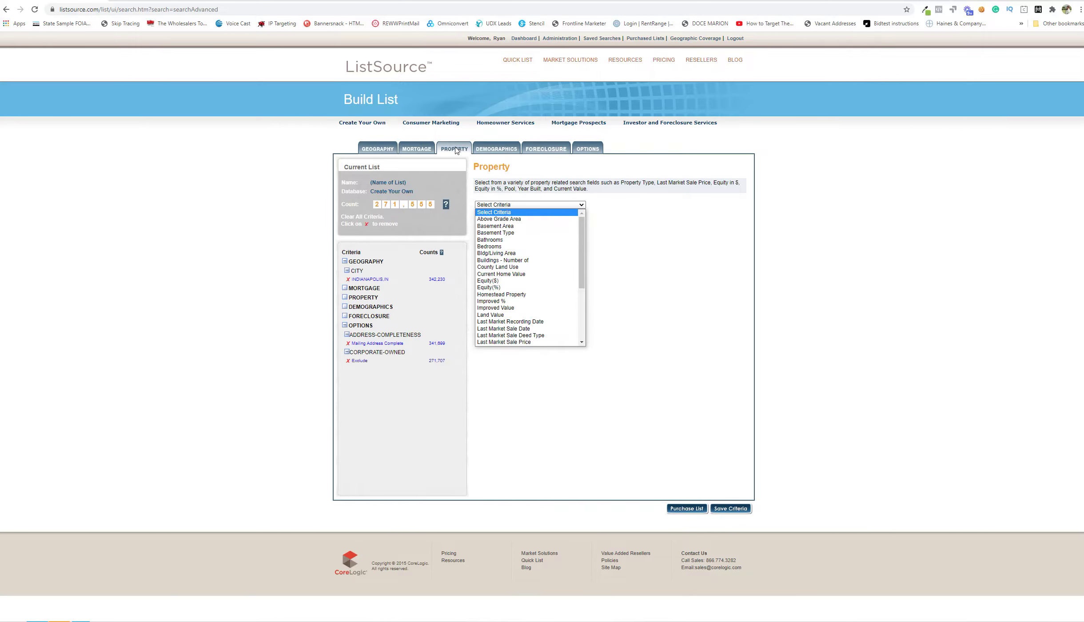
{"action": "left_click", "coordinate": [377, 149]}
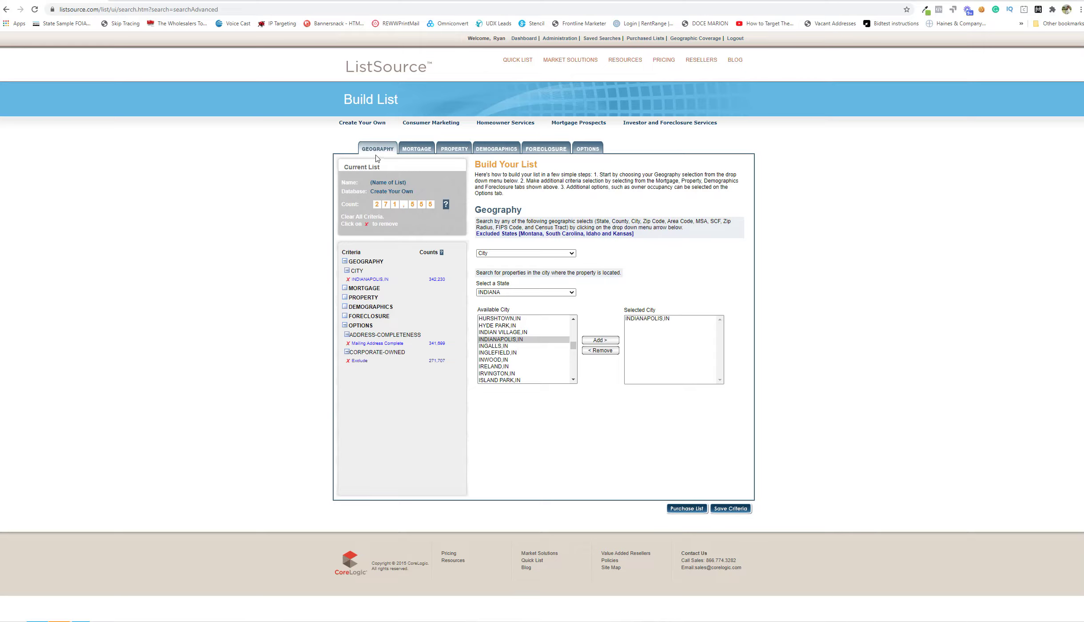
{"action": "left_click", "coordinate": [458, 150]}
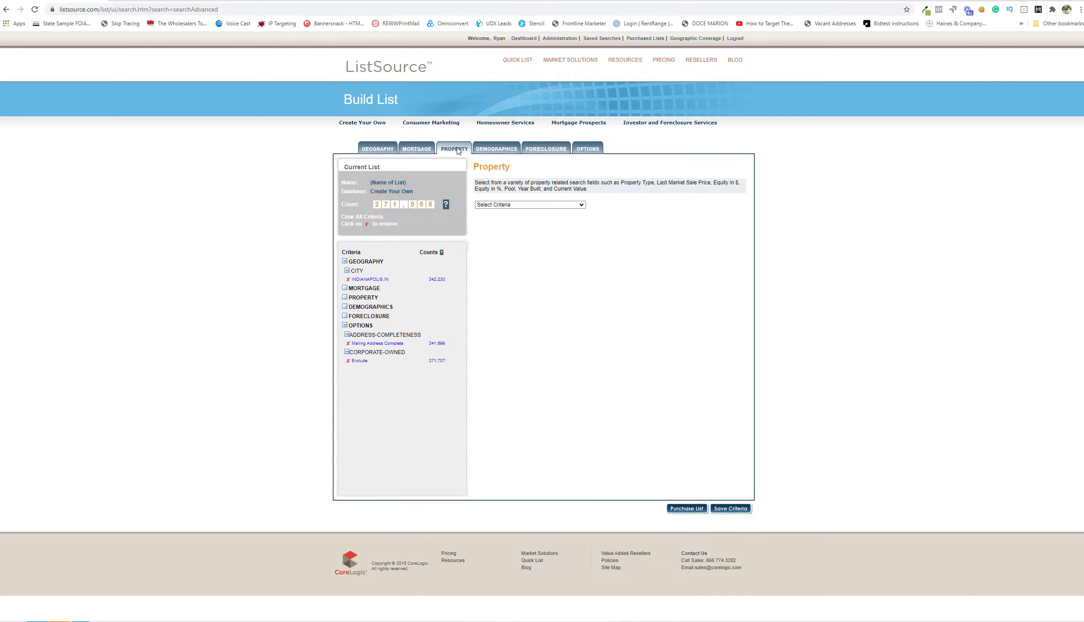
{"action": "left_click", "coordinate": [552, 205]}
{"action": "scroll", "coordinate": [577, 263], "scroll_direction": "down", "scroll_amount": 5}
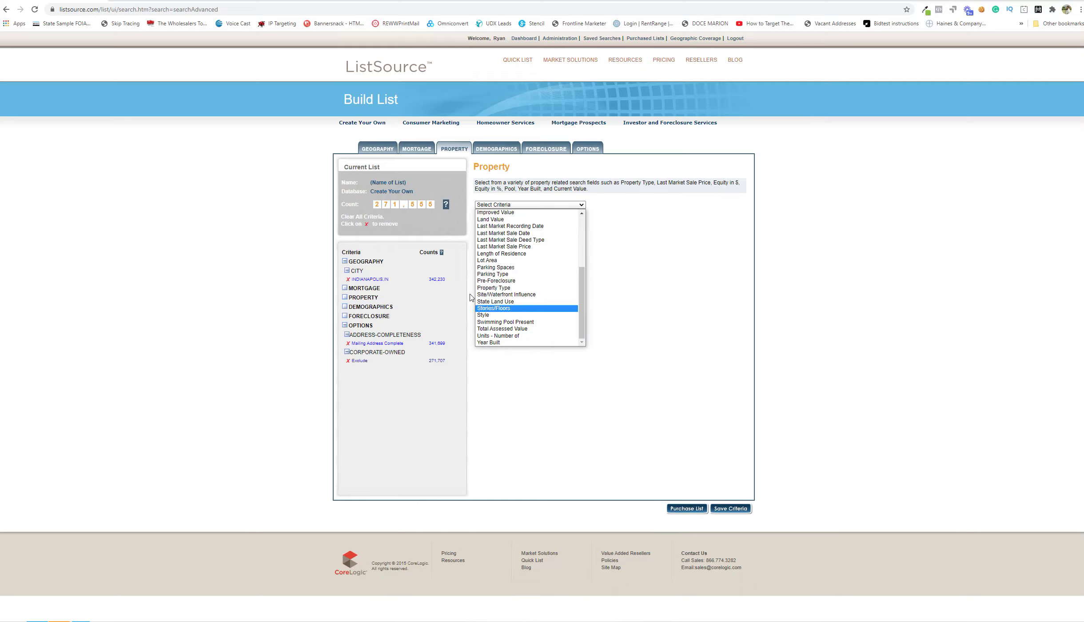
{"action": "left_click", "coordinate": [496, 288]}
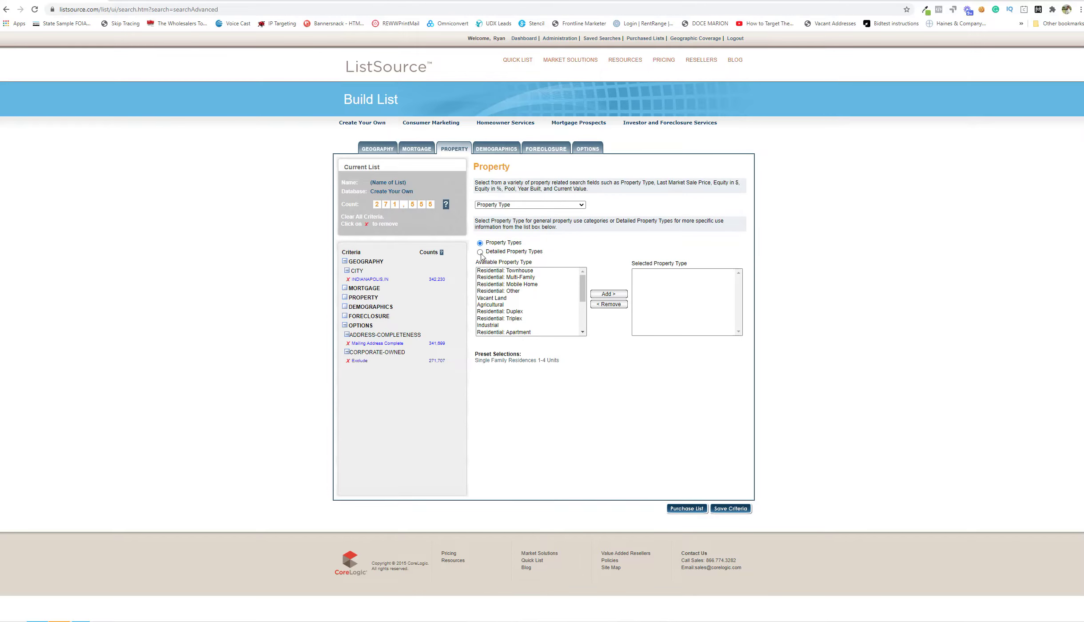
Review the general property types and set the criterion to Detailed Property Types.
{"action": "left_click", "coordinate": [480, 251]}
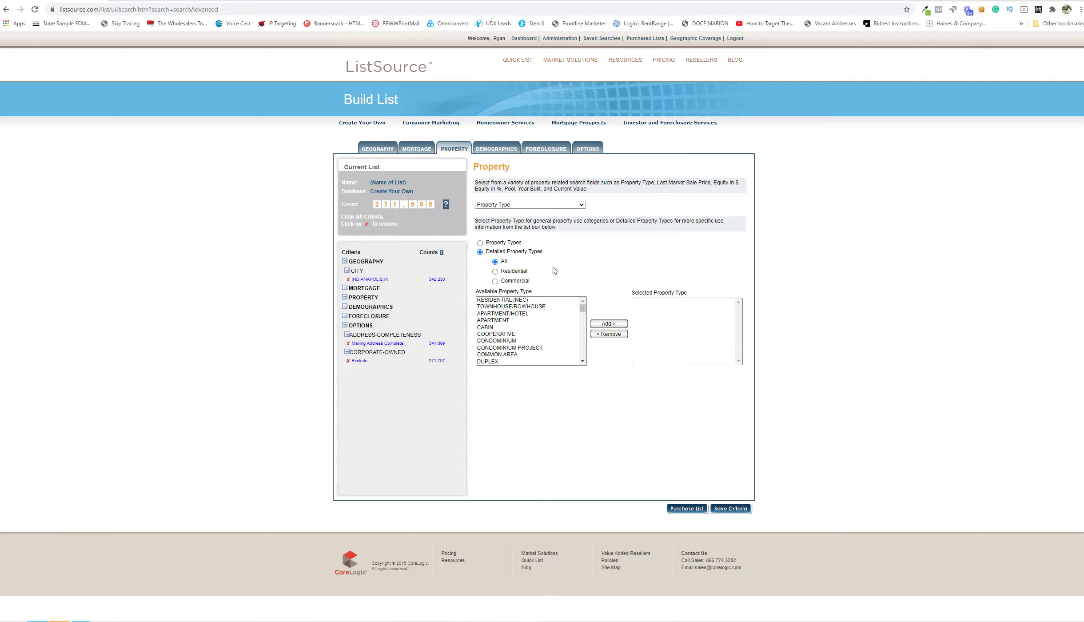
{"action": "left_click", "coordinate": [479, 243]}
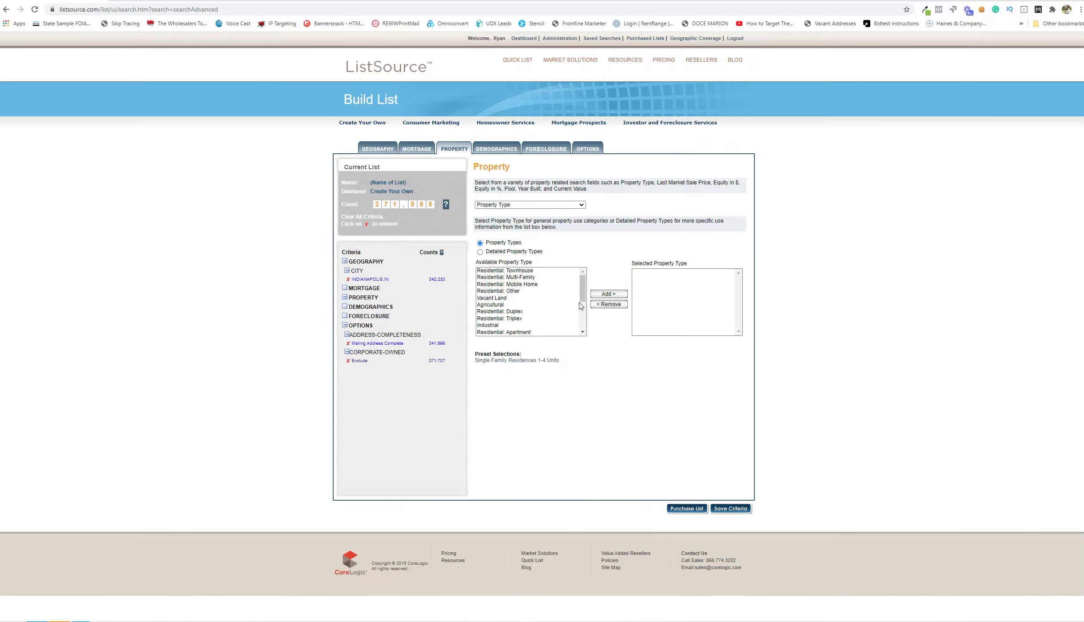
{"action": "left_click", "coordinate": [584, 298]}
{"action": "scroll", "coordinate": [585, 299], "scroll_direction": "down", "scroll_amount": 3}
{"action": "scroll", "coordinate": [585, 303], "scroll_direction": "up", "scroll_amount": 3}
{"action": "left_click", "coordinate": [480, 252]}
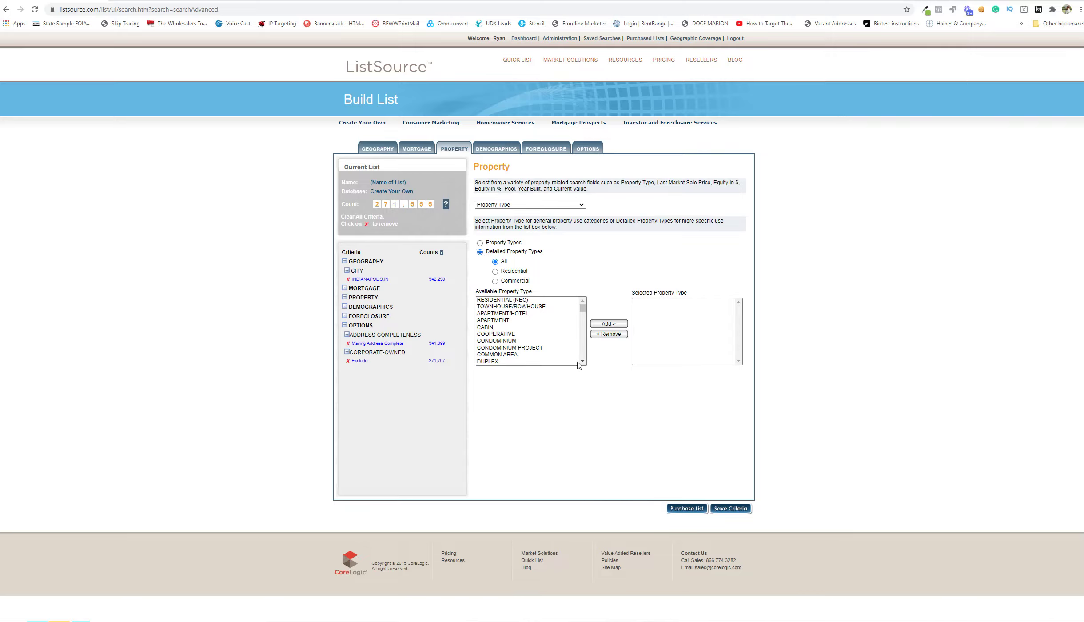
Add Duplex and Quadruplex to the selected property types.
{"action": "left_click", "coordinate": [531, 361]}
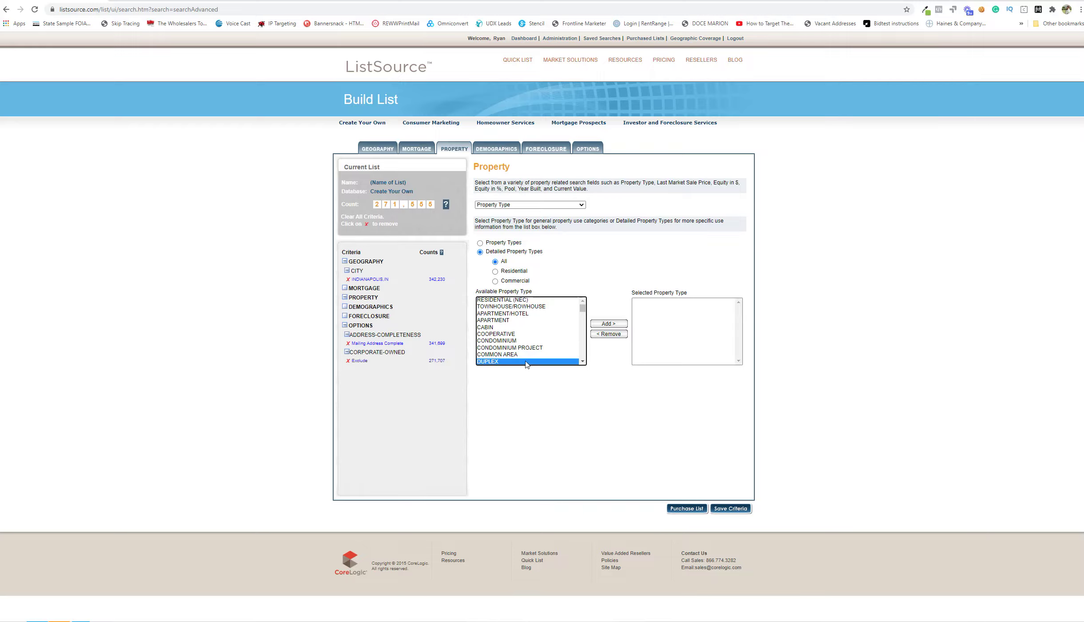
{"action": "left_click", "coordinate": [608, 324]}
{"action": "scroll", "coordinate": [583, 364], "scroll_direction": "down", "scroll_amount": 7}
{"action": "scroll", "coordinate": [584, 364], "scroll_direction": "down", "scroll_amount": 2}
{"action": "left_click", "coordinate": [526, 354]}
{"action": "left_click", "coordinate": [599, 324]}
Add SFR and Triplex to the selected property types.
{"action": "scroll", "coordinate": [583, 365], "scroll_direction": "down", "scroll_amount": 10}
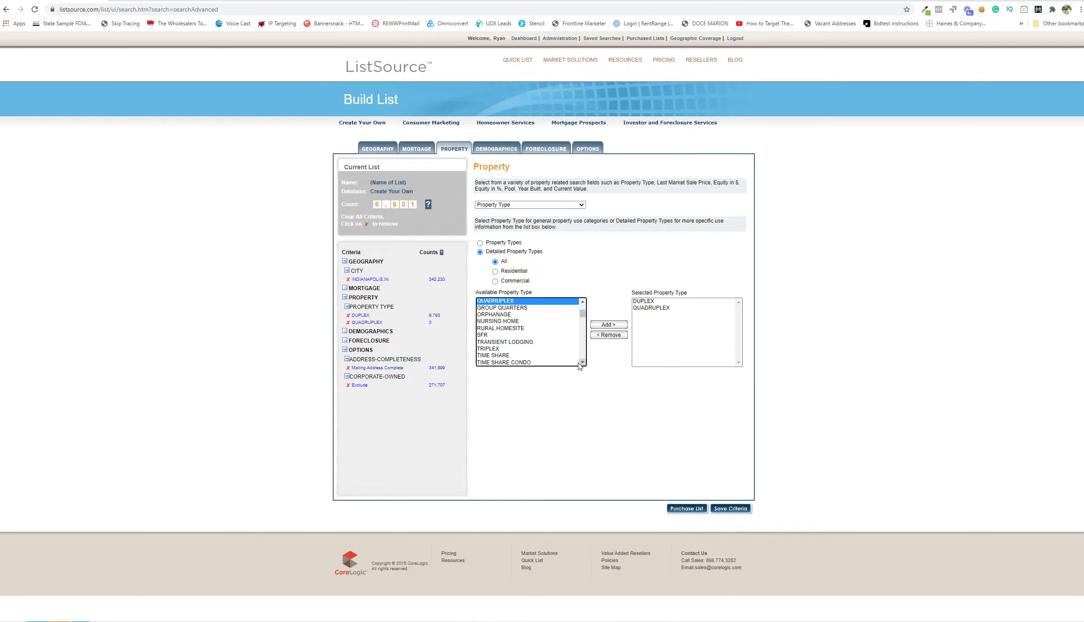
{"action": "left_click", "coordinate": [503, 336]}
{"action": "left_click", "coordinate": [607, 324]}
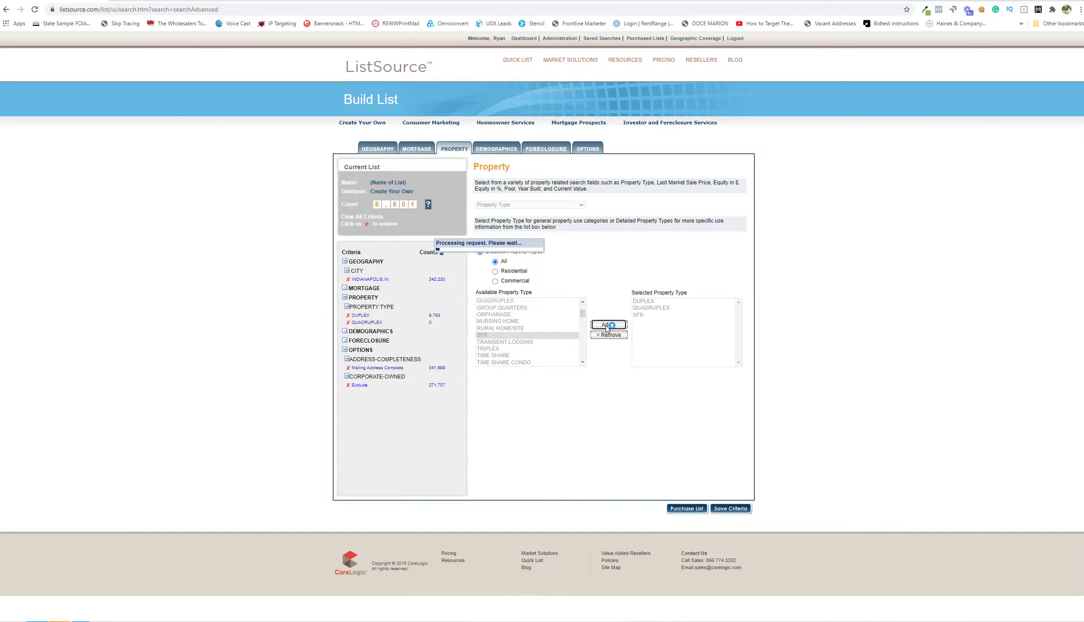
{"action": "left_click", "coordinate": [510, 349]}
{"action": "left_click", "coordinate": [606, 325]}
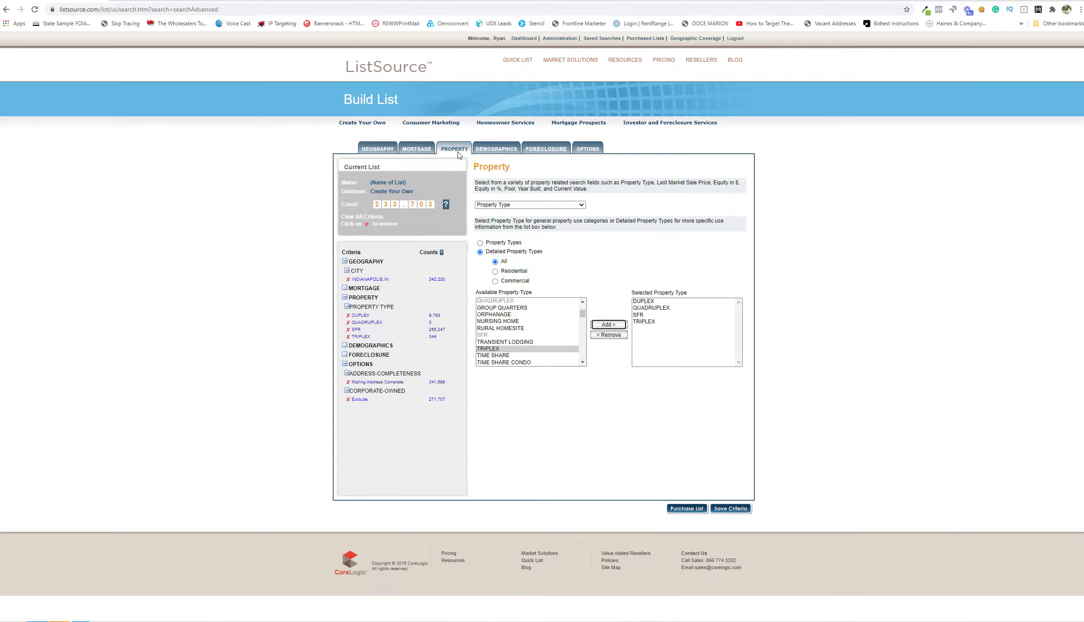
Look at the Equity(%) property criterion and its available percentage ranges.
{"action": "left_click", "coordinate": [518, 205]}
{"action": "scroll", "coordinate": [517, 213], "scroll_direction": "up", "scroll_amount": 2}
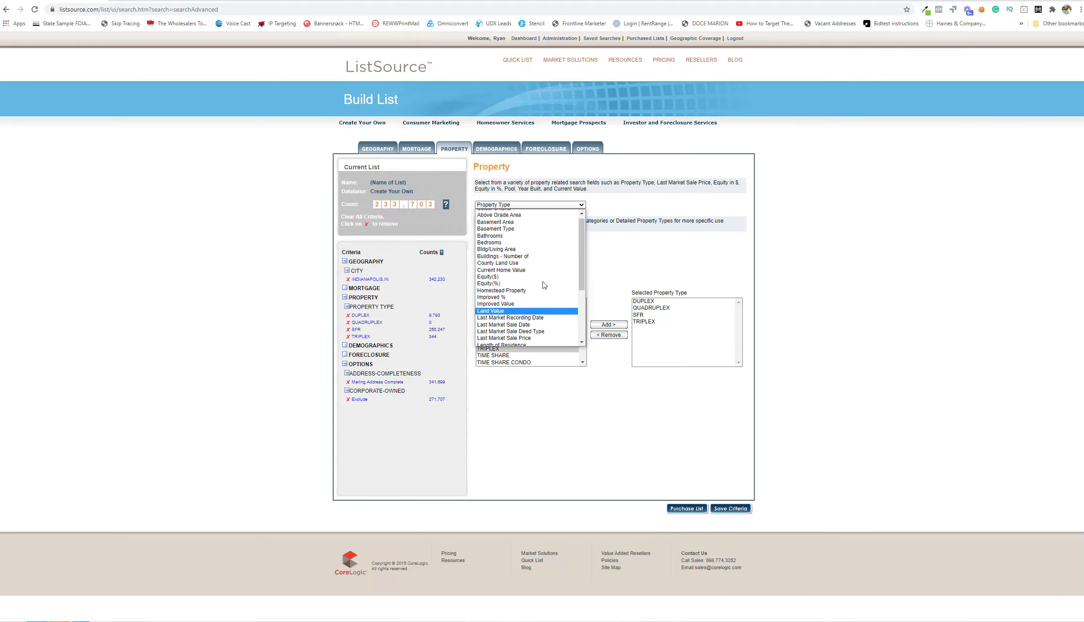
{"action": "left_click", "coordinate": [538, 288]}
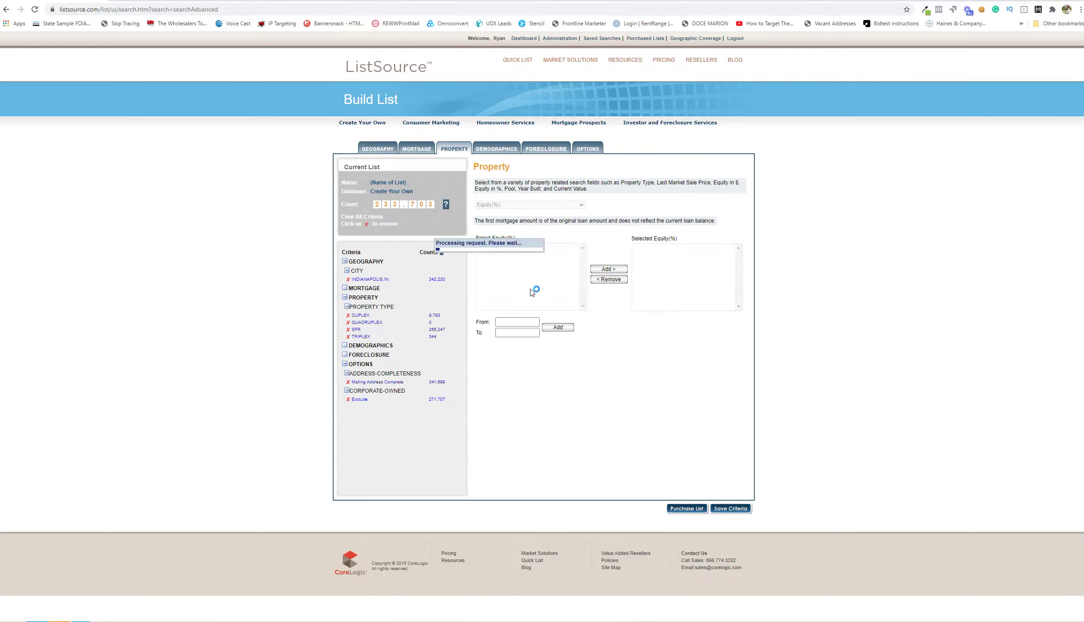
{"action": "left_click", "coordinate": [527, 321]}
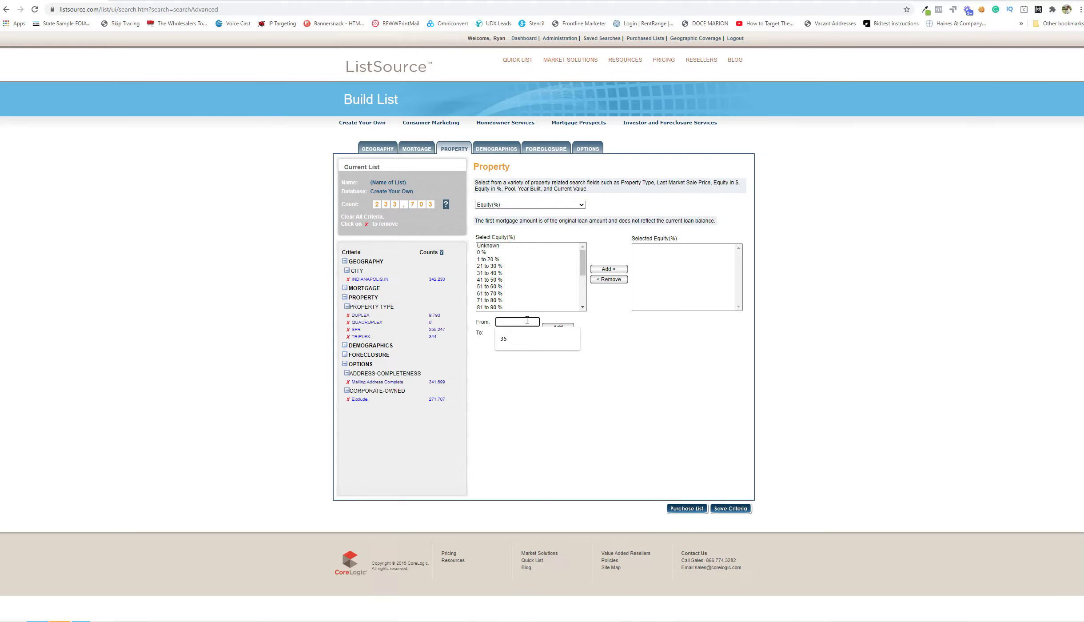
{"action": "left_click", "coordinate": [667, 411]}
Add a Last Market Sale Date criterion covering the last 6 months.
{"action": "left_click", "coordinate": [560, 205]}
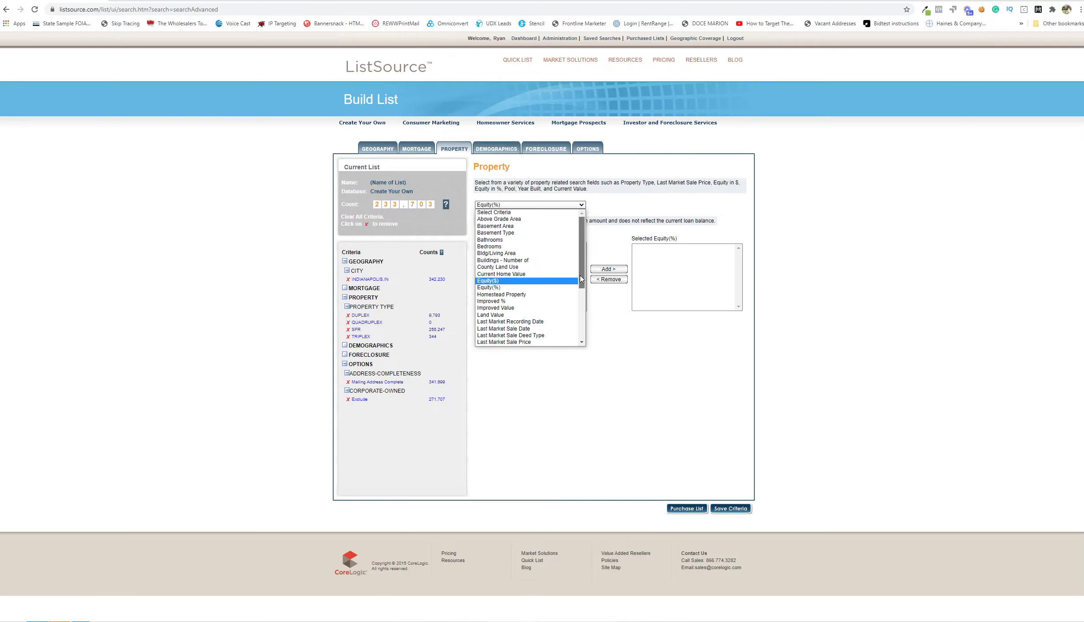
{"action": "scroll", "coordinate": [577, 284], "scroll_direction": "down", "scroll_amount": 2}
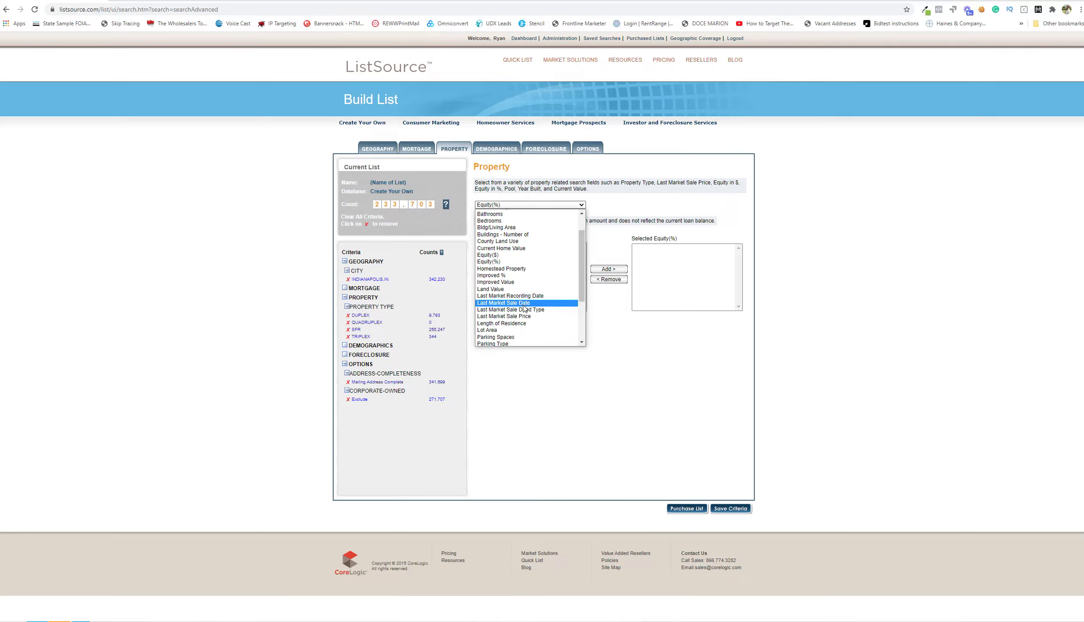
{"action": "left_click", "coordinate": [523, 304]}
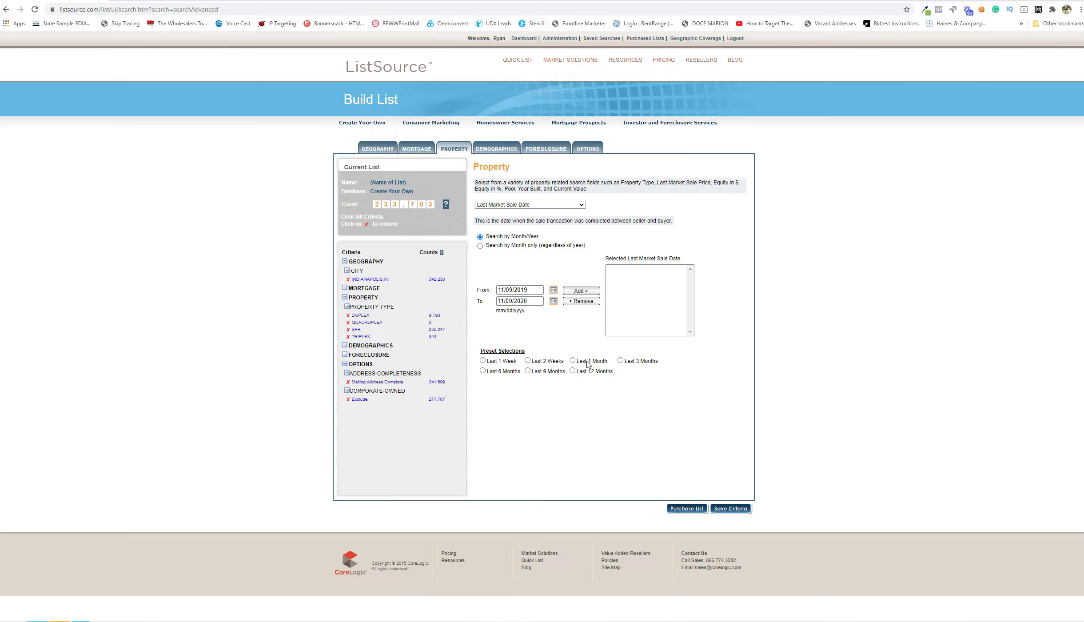
{"action": "left_click", "coordinate": [483, 371]}
{"action": "left_click", "coordinate": [582, 291]}
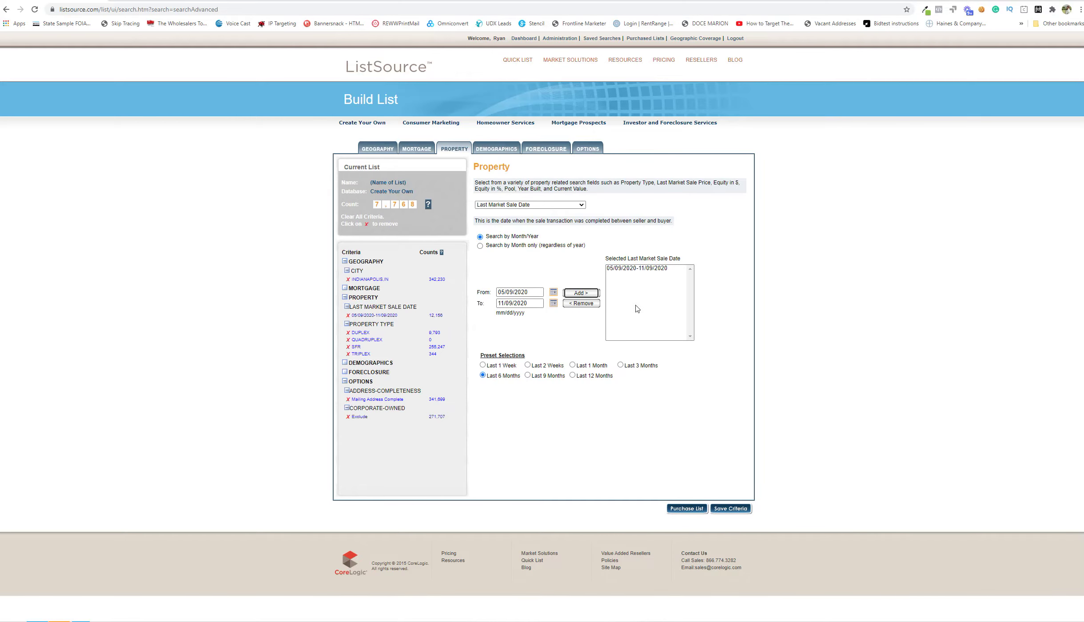
Set the list's owner occupied status to Absentee Owned.
{"action": "left_click", "coordinate": [584, 154]}
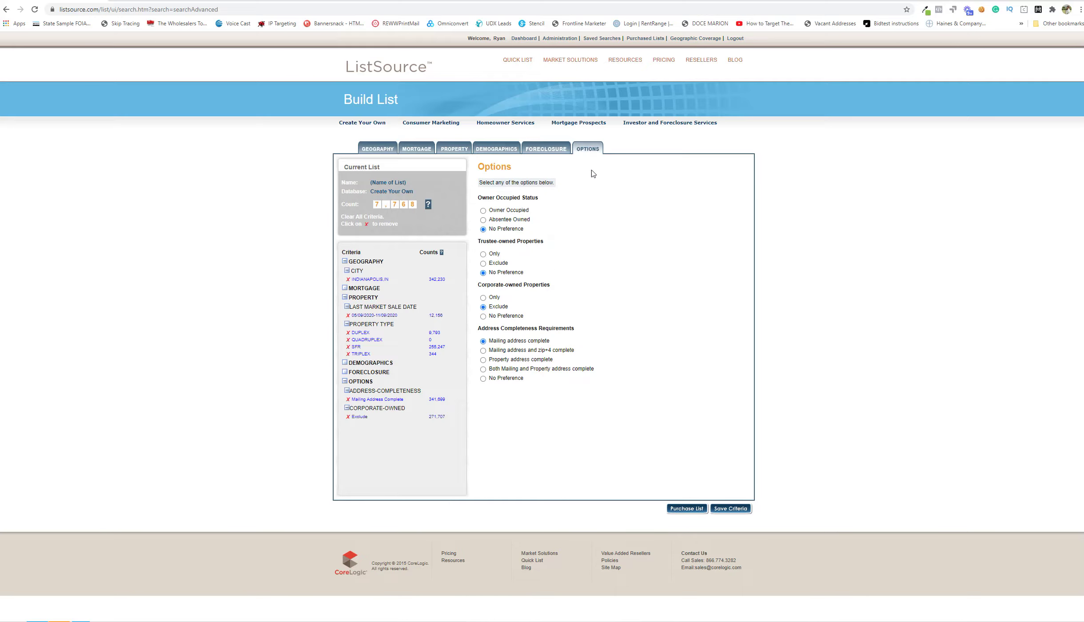
{"action": "left_click", "coordinate": [483, 219]}
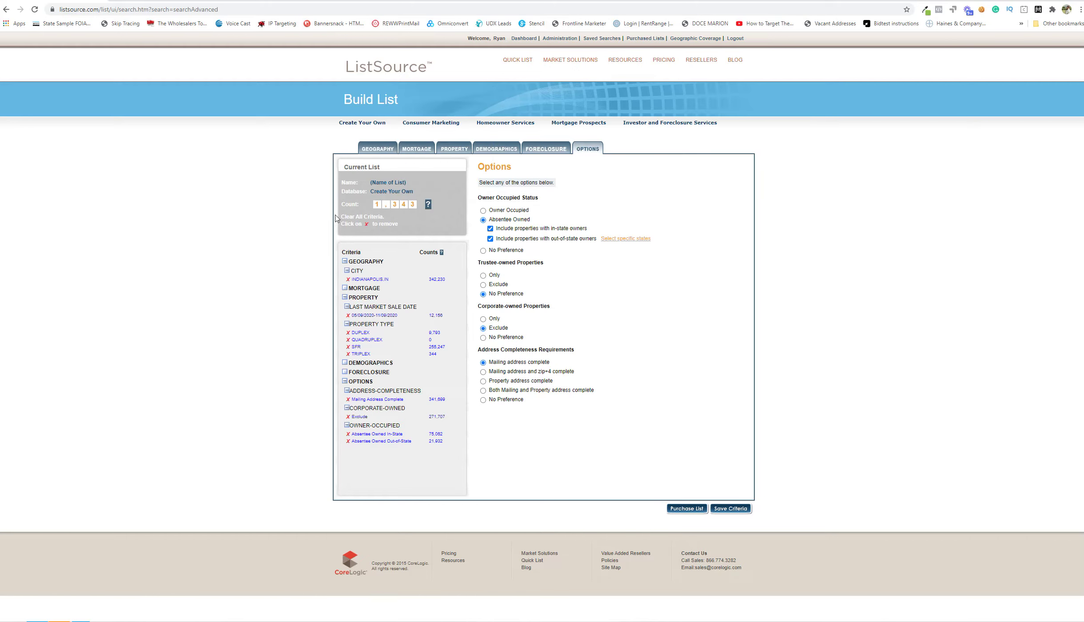
Proceed to purchasing the list and return to the search's owner and address options.
{"action": "left_click", "coordinate": [689, 509]}
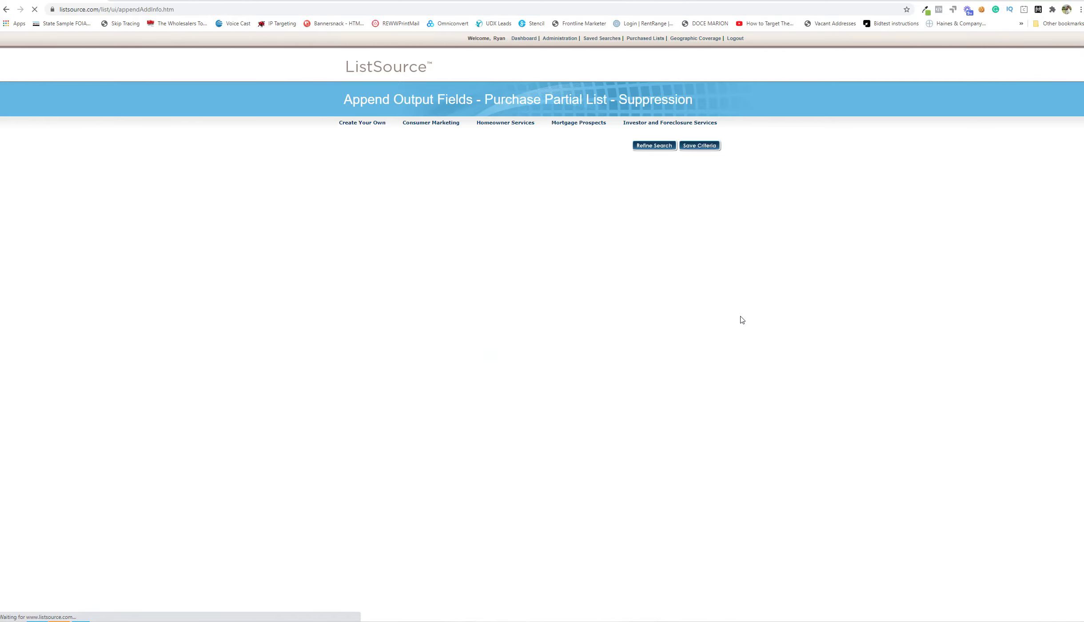
{"action": "left_click", "coordinate": [661, 493]}
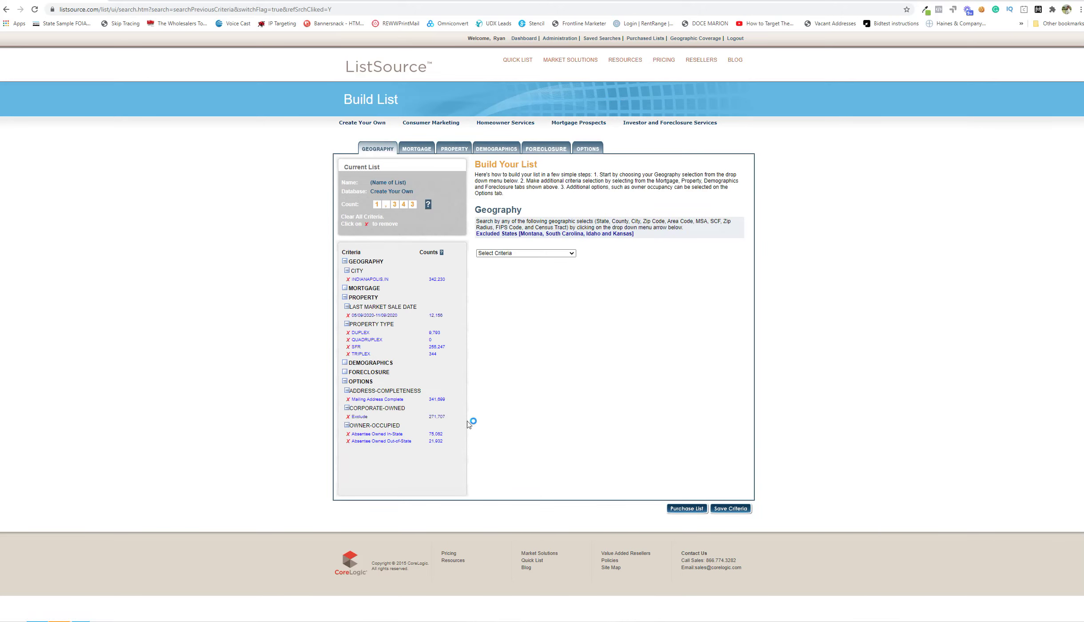
{"action": "left_click", "coordinate": [593, 150]}
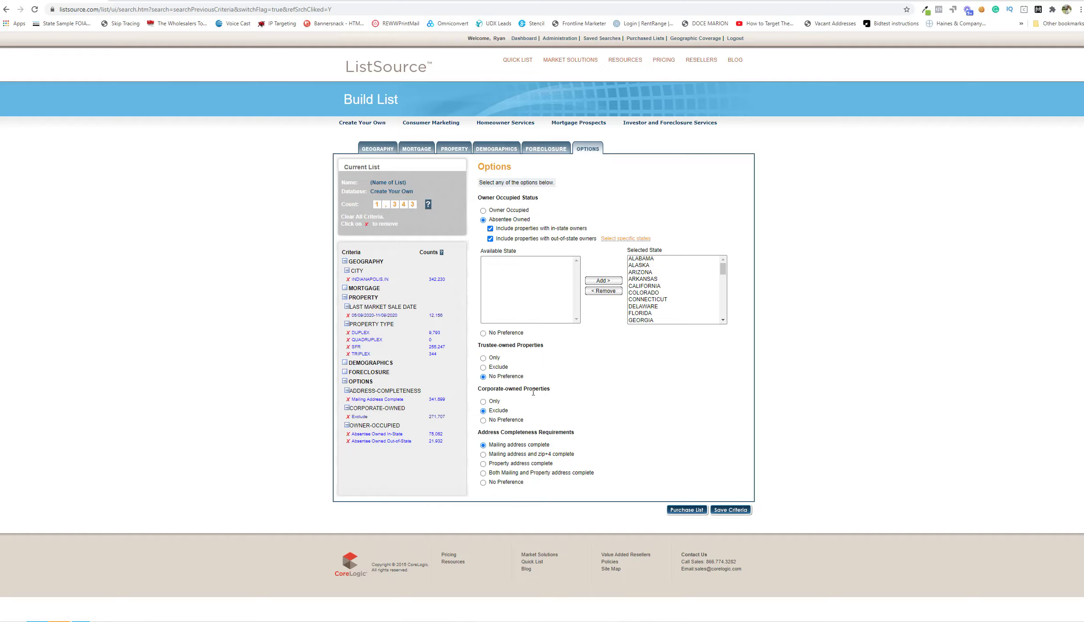
Set the list's corporate-owned properties option to No Preference.
{"action": "left_click_drag", "start_coordinate": [558, 392], "coordinate": [478, 392]}
{"action": "triple_click", "coordinate": [511, 390]}
{"action": "left_click", "coordinate": [527, 413]}
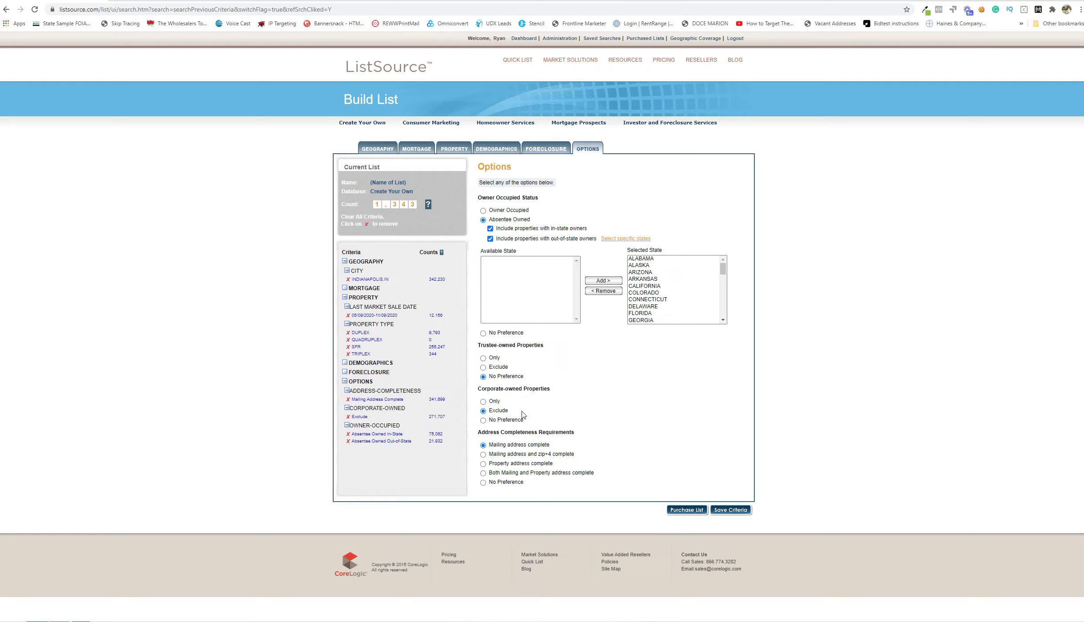
{"action": "left_click", "coordinate": [483, 420]}
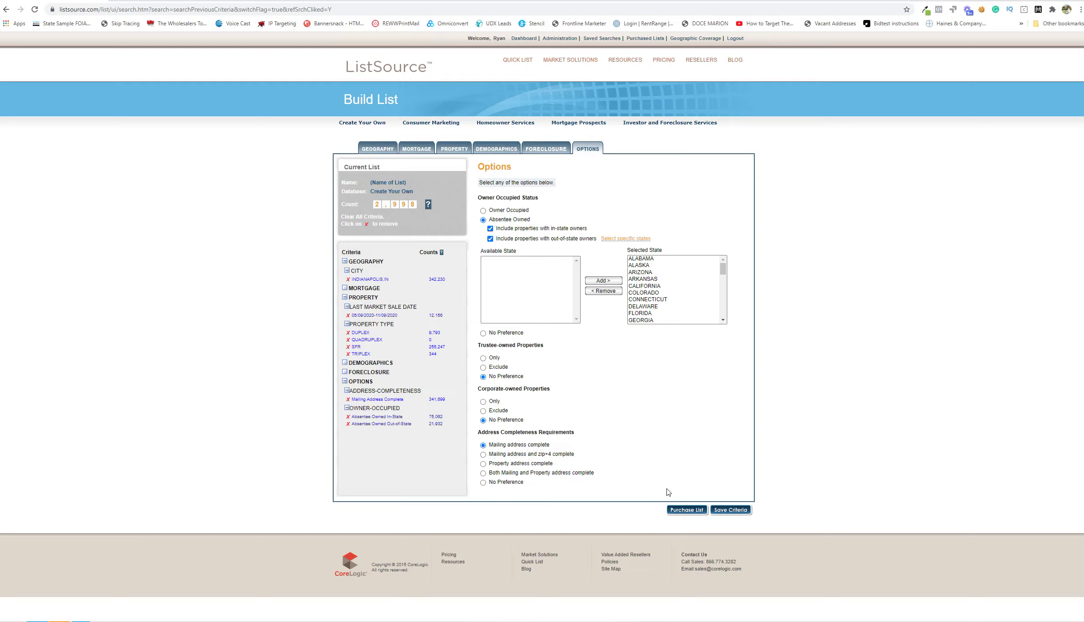
Proceed to purchasing the list and set up a custom partial selection with the properties grouped by ZIP Code.
{"action": "left_click", "coordinate": [685, 510]}
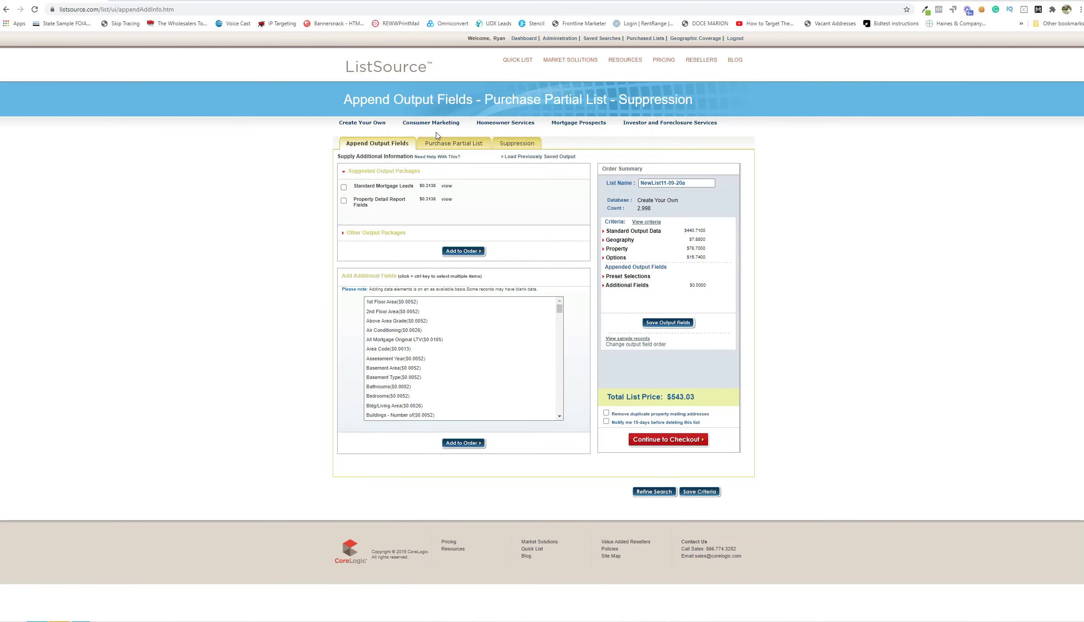
{"action": "left_click", "coordinate": [468, 147]}
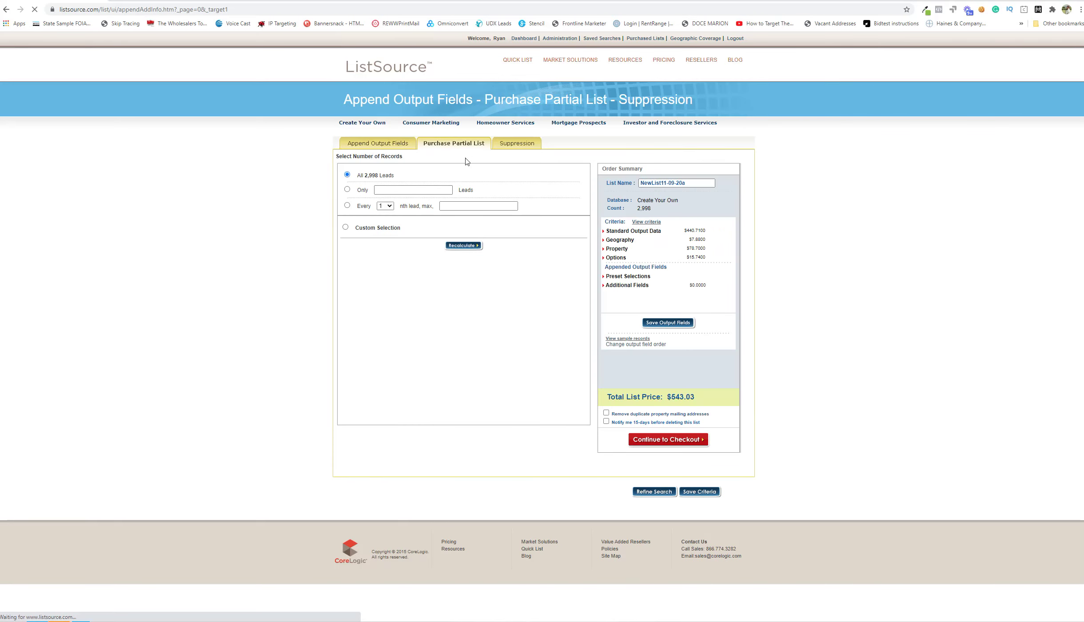
{"action": "left_click", "coordinate": [356, 228]}
{"action": "left_click", "coordinate": [420, 241]}
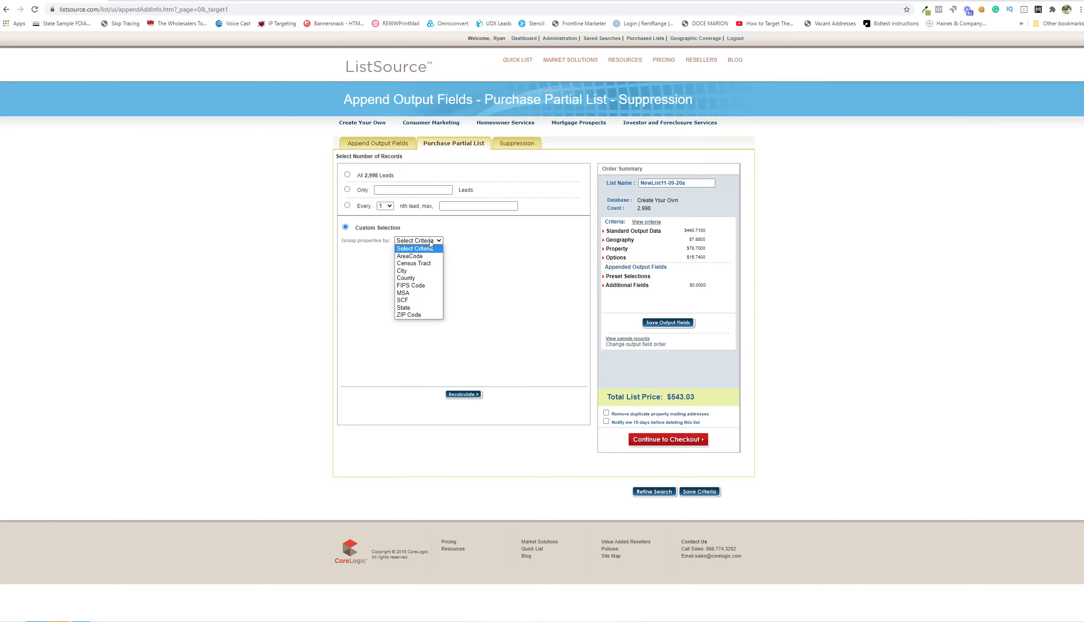
{"action": "left_click", "coordinate": [412, 315]}
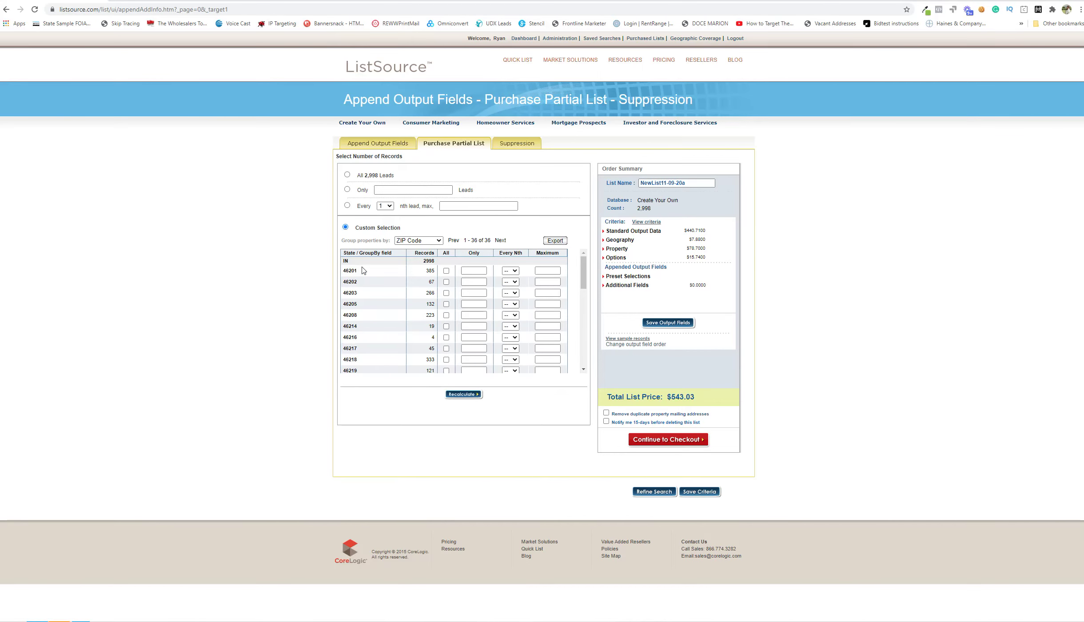
Copy all the ZIP code rows with their record counts and paste them into the blank Google Sheets spreadsheet at cell A1.
{"action": "scroll", "coordinate": [389, 346], "scroll_direction": "down", "scroll_amount": 6}
{"action": "left_click_drag", "start_coordinate": [566, 375], "coordinate": [346, 274]}
{"action": "scroll", "coordinate": [444, 323], "scroll_direction": "up", "scroll_amount": 10}
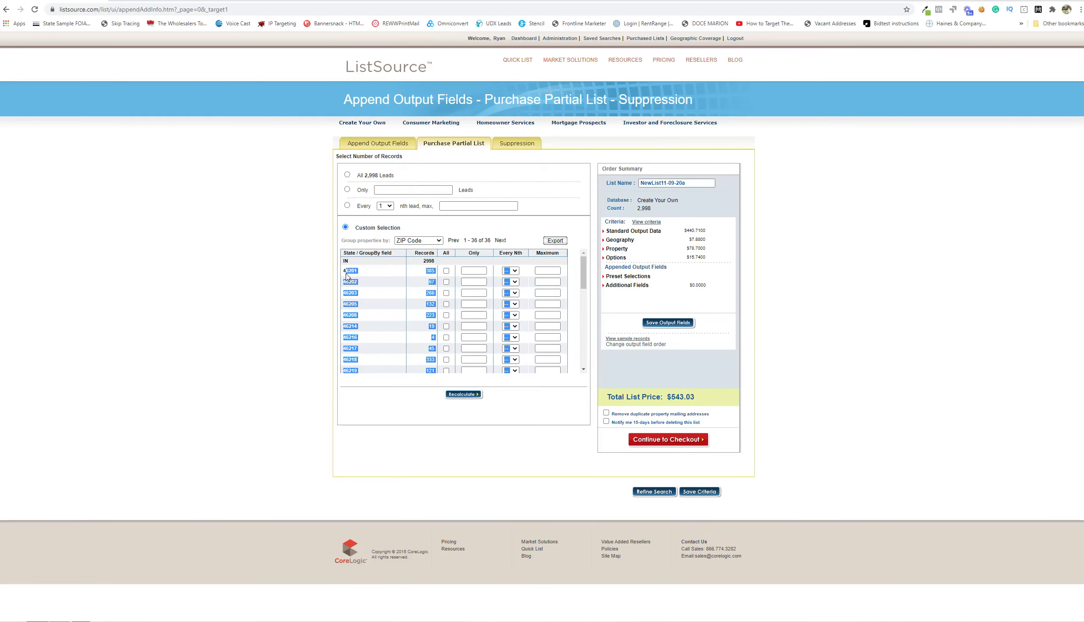
{"action": "left_click_drag", "start_coordinate": [345, 274], "coordinate": [343, 275]}
{"action": "left_click", "coordinate": [162, 0]}
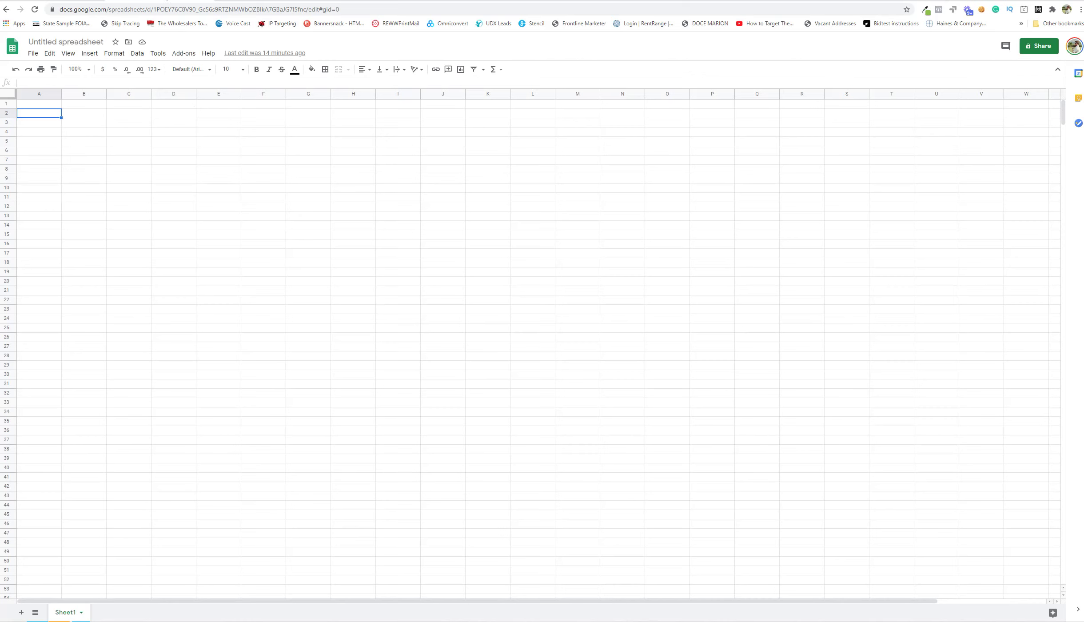
{"action": "left_click", "coordinate": [35, 106]}
{"action": "key", "text": "ctrl+v"}
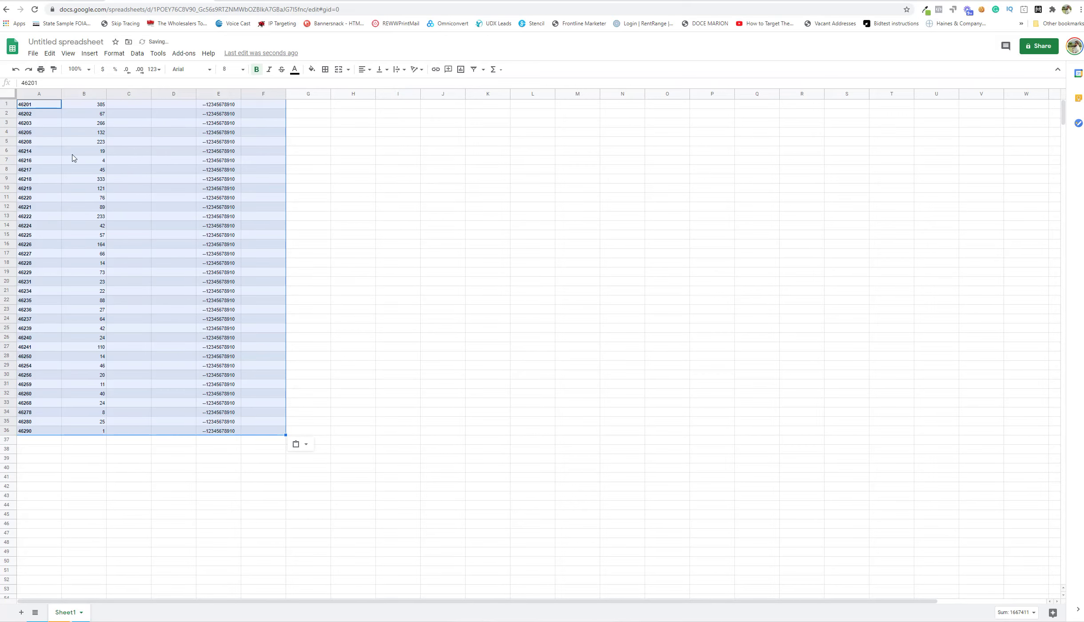
Delete columns C to F from the pasted ZIP code data.
{"action": "left_click_drag", "start_coordinate": [129, 94], "coordinate": [265, 95]}
{"action": "right_click", "coordinate": [237, 153]}
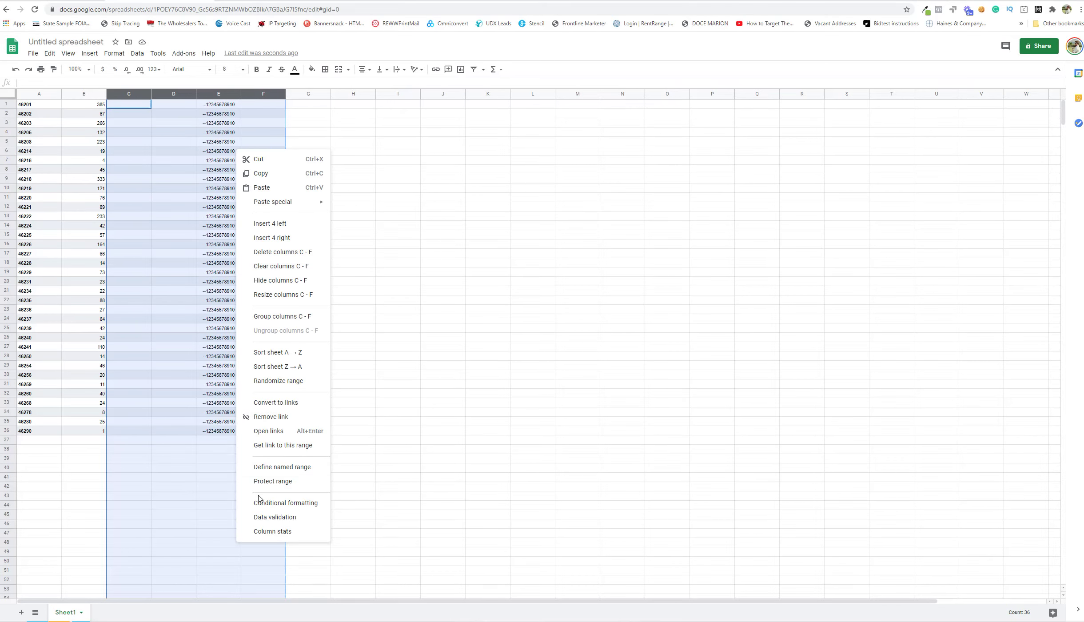
{"action": "left_click", "coordinate": [273, 255]}
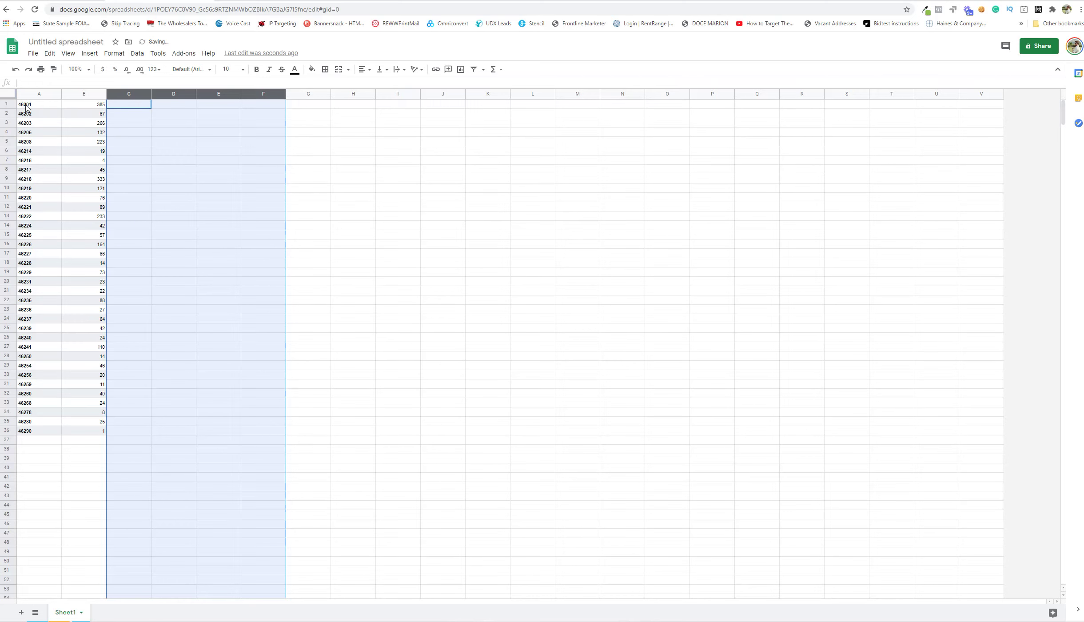
Sort the sheet by the record counts in column B in ascending order.
{"action": "left_click", "coordinate": [78, 94]}
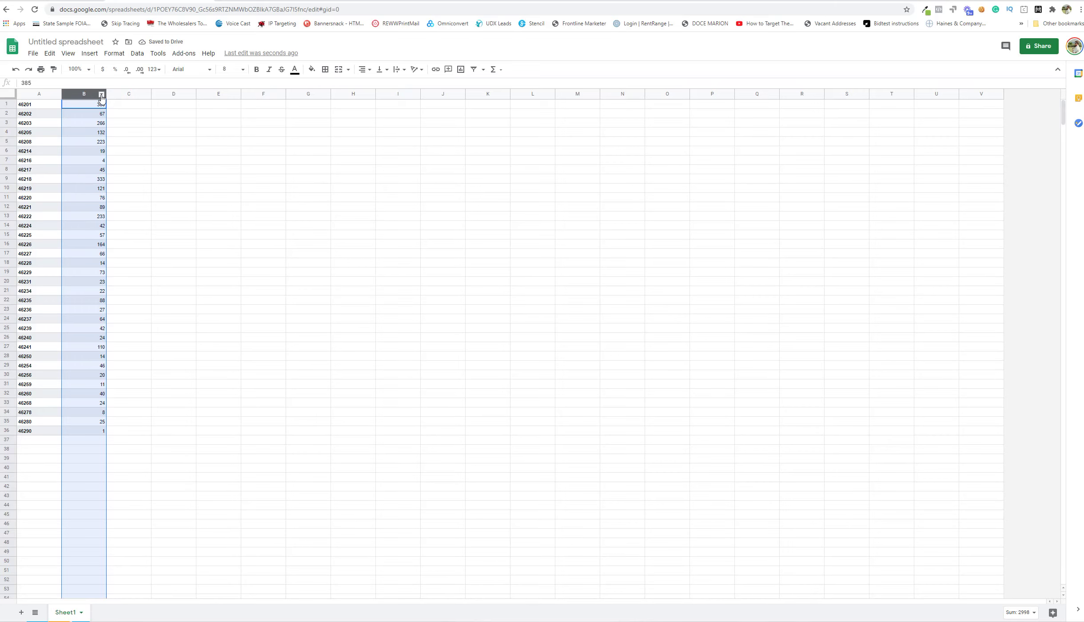
{"action": "left_click", "coordinate": [101, 95]}
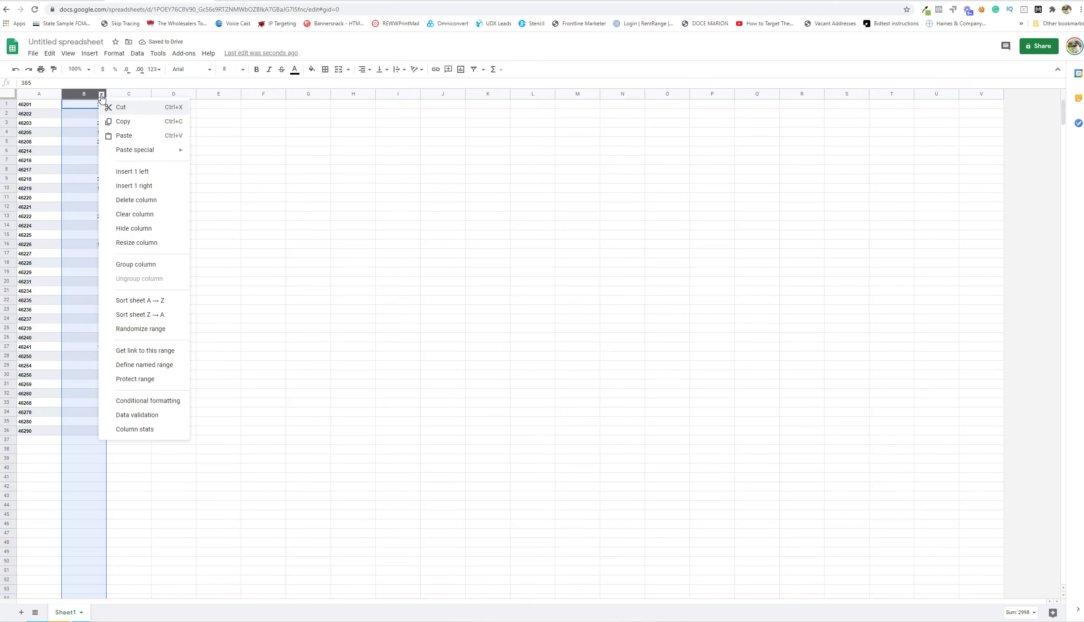
{"action": "left_click", "coordinate": [140, 301]}
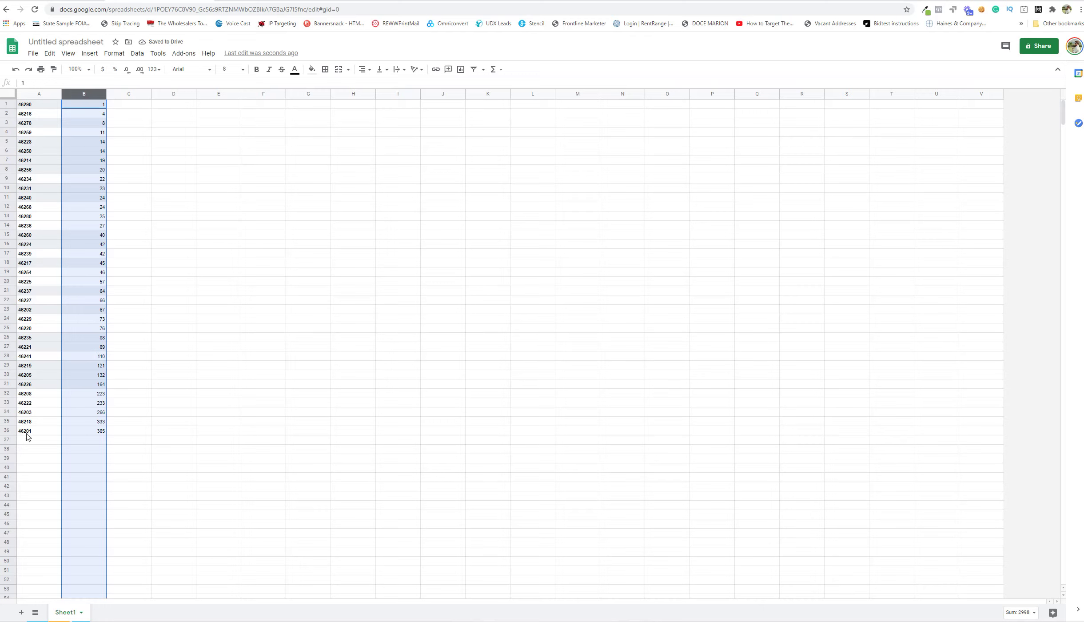
Compare the ZIP codes with the most and fewest records, and highlight rows 32 to 36.
{"action": "left_click", "coordinate": [8, 431]}
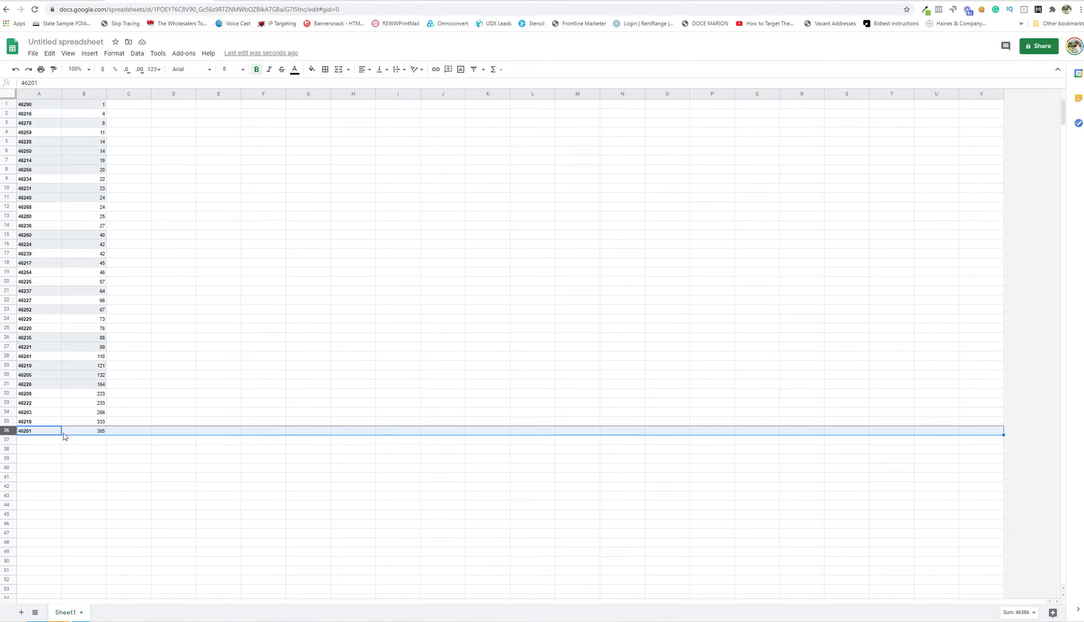
{"action": "left_click", "coordinate": [8, 421]}
{"action": "left_click", "coordinate": [7, 413]}
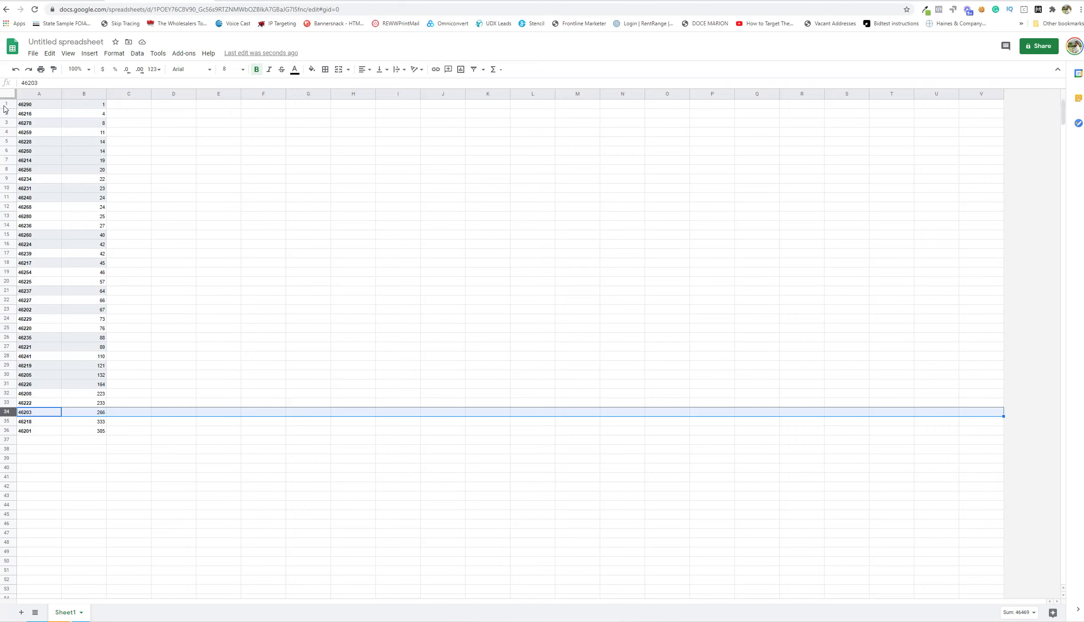
{"action": "left_click", "coordinate": [5, 105]}
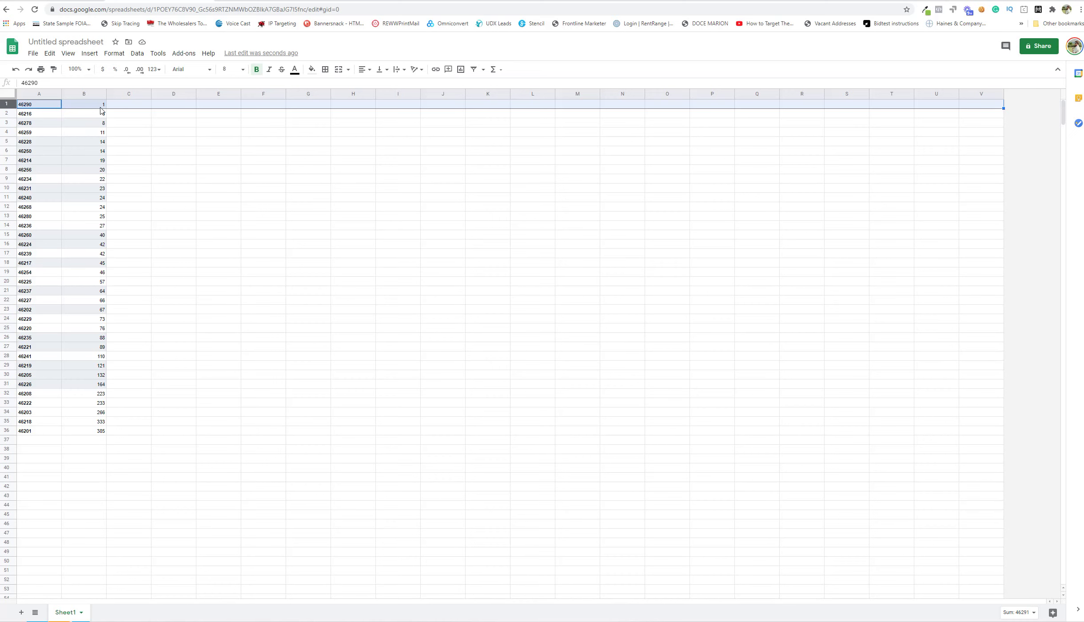
{"action": "left_click", "coordinate": [96, 433]}
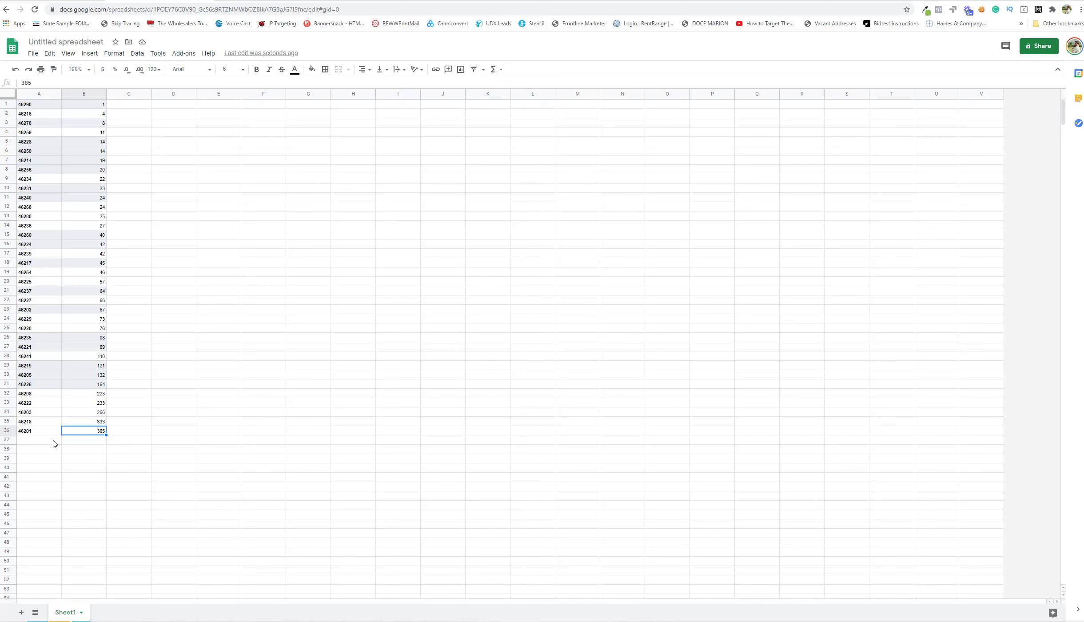
{"action": "left_click_drag", "start_coordinate": [9, 430], "coordinate": [4, 394]}
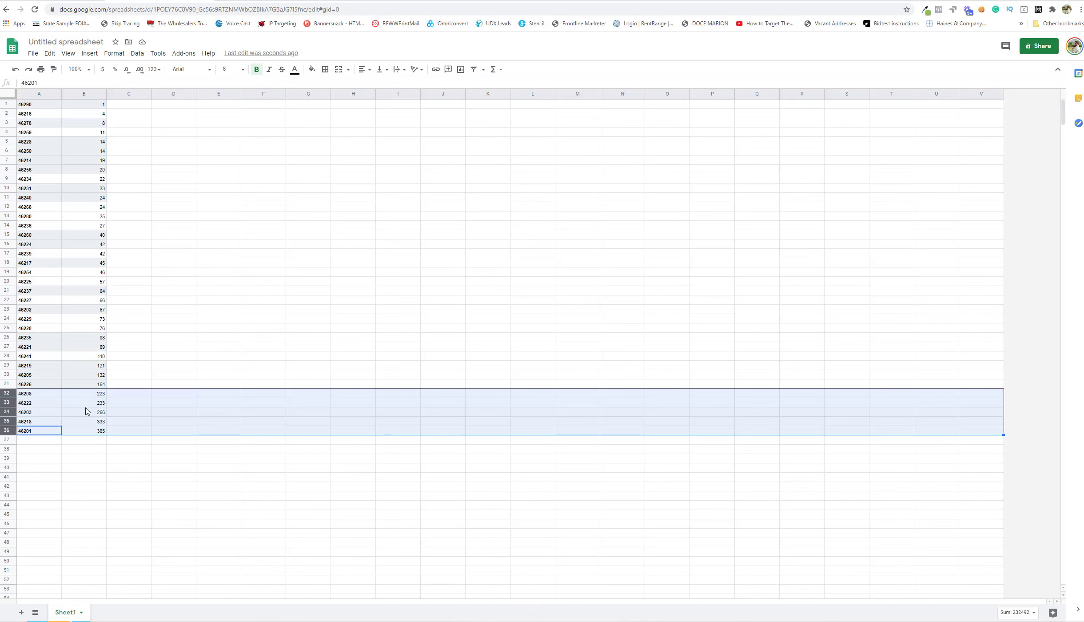